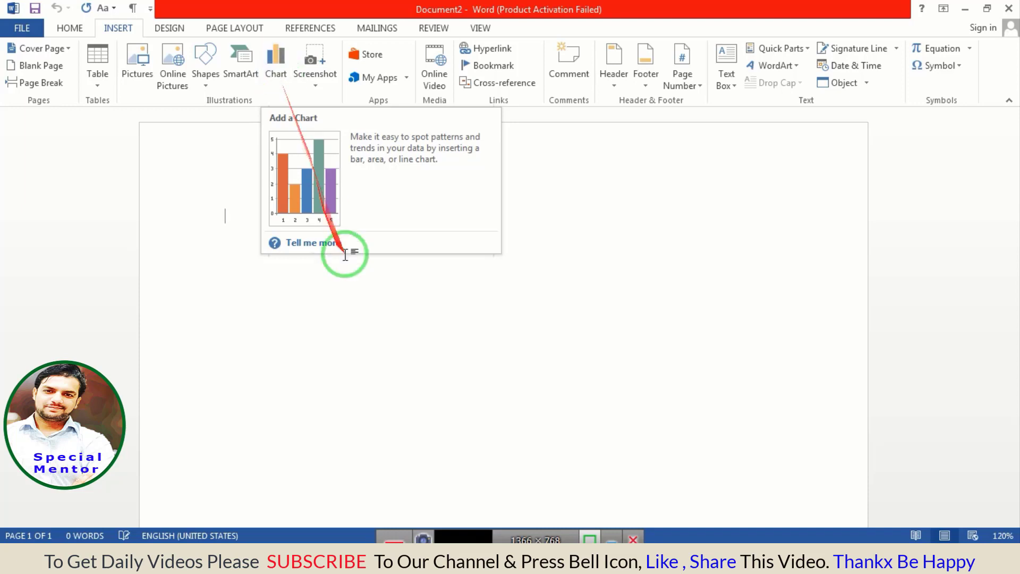
Insert a Clustered Column chart with its sample data into the document
{"action": "left_click", "coordinate": [282, 65]}
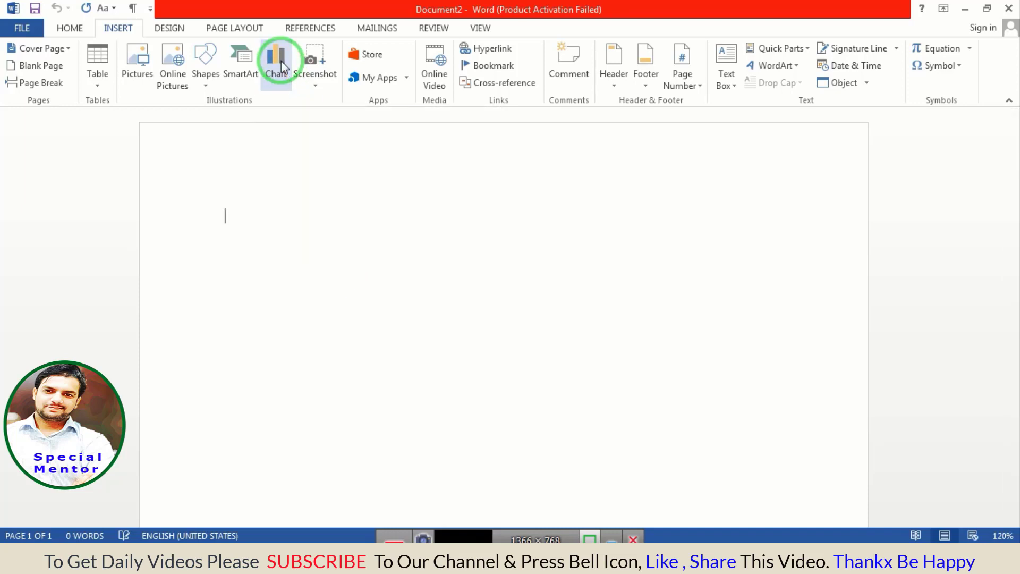
{"action": "left_click_drag", "start_coordinate": [282, 62], "coordinate": [352, 56]}
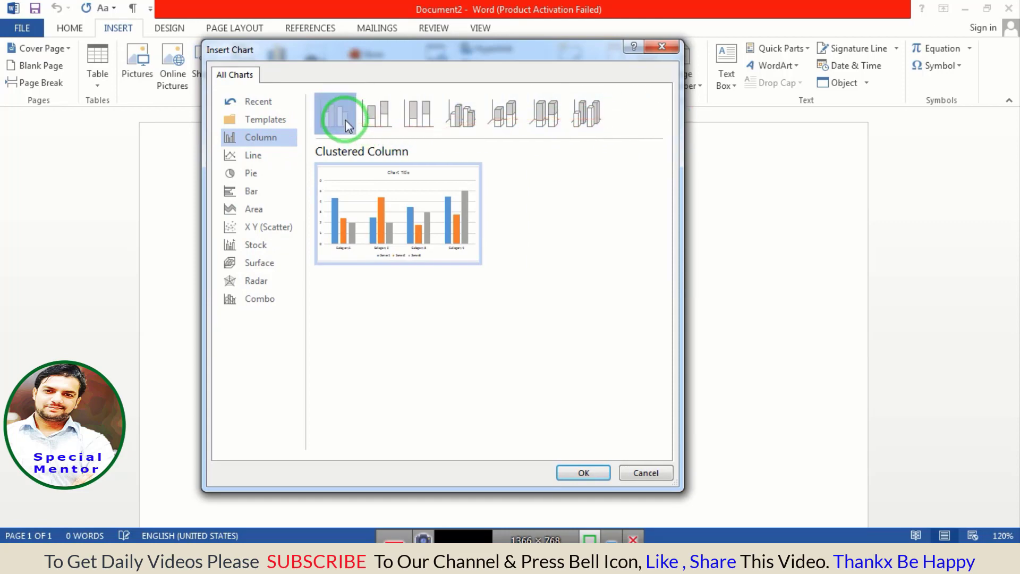
{"action": "left_click", "coordinate": [587, 473]}
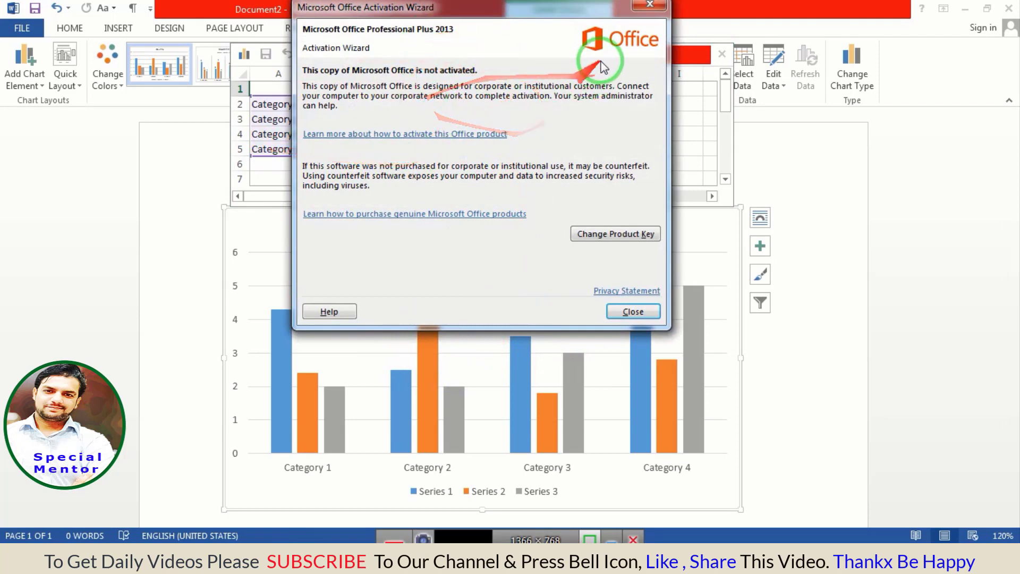
Close the activation notice, then move and enlarge the chart's data sheet window
{"action": "left_click", "coordinate": [641, 12]}
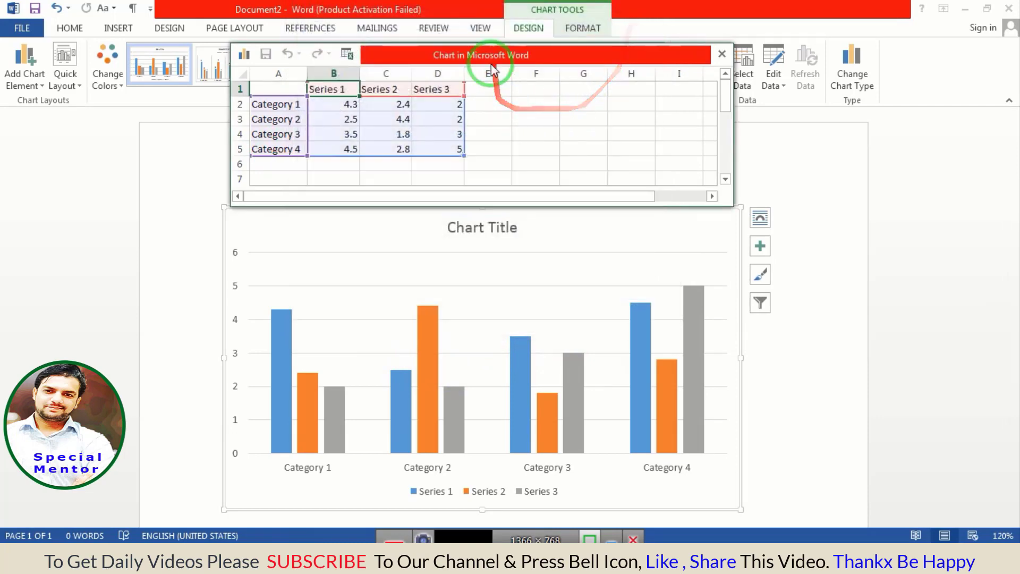
{"action": "left_click_drag", "start_coordinate": [519, 57], "coordinate": [521, 81]}
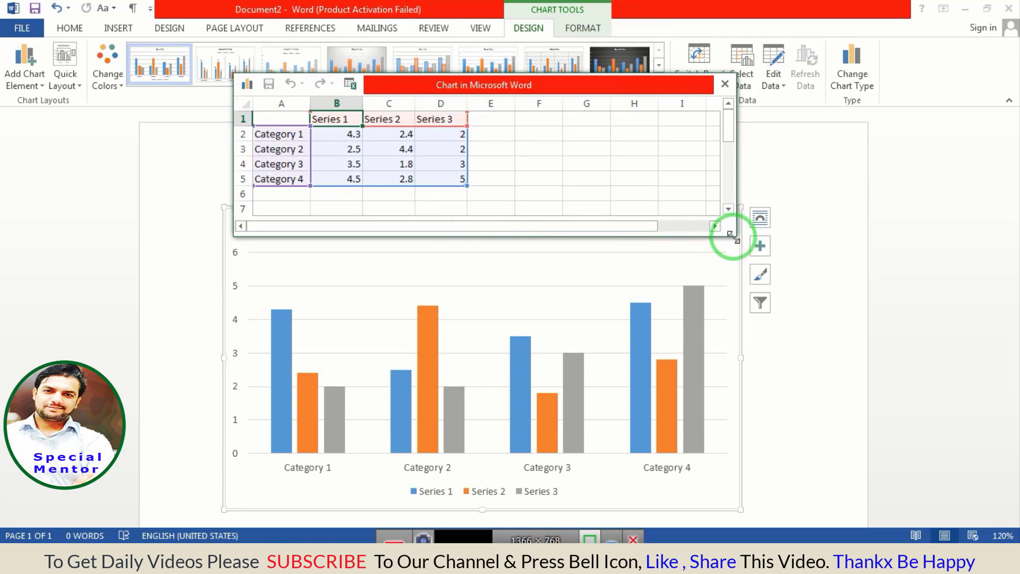
{"action": "left_click_drag", "start_coordinate": [732, 236], "coordinate": [744, 247]}
{"action": "left_click_drag", "start_coordinate": [529, 94], "coordinate": [578, 93]}
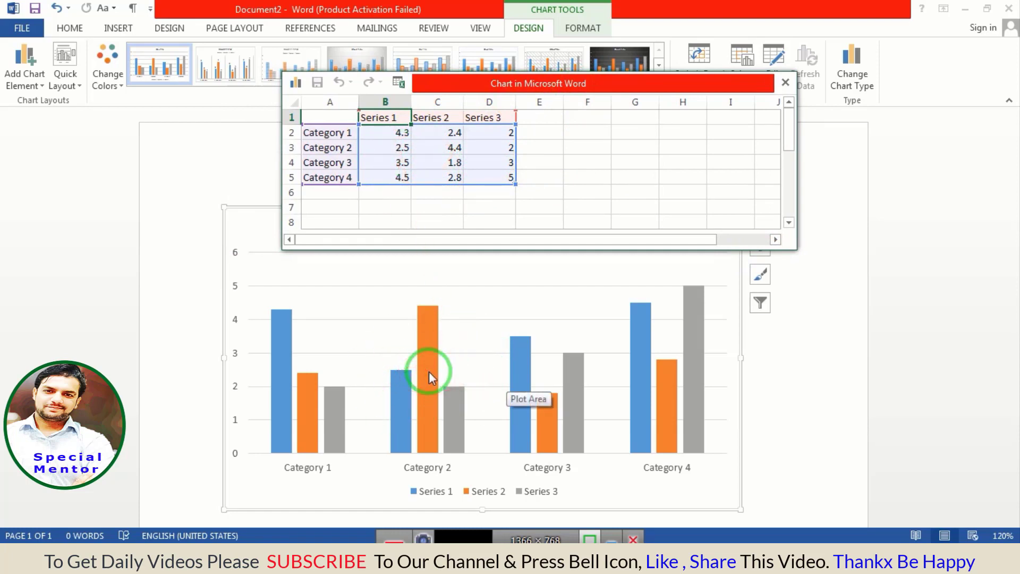
{"action": "left_click_drag", "start_coordinate": [548, 87], "coordinate": [530, 88]}
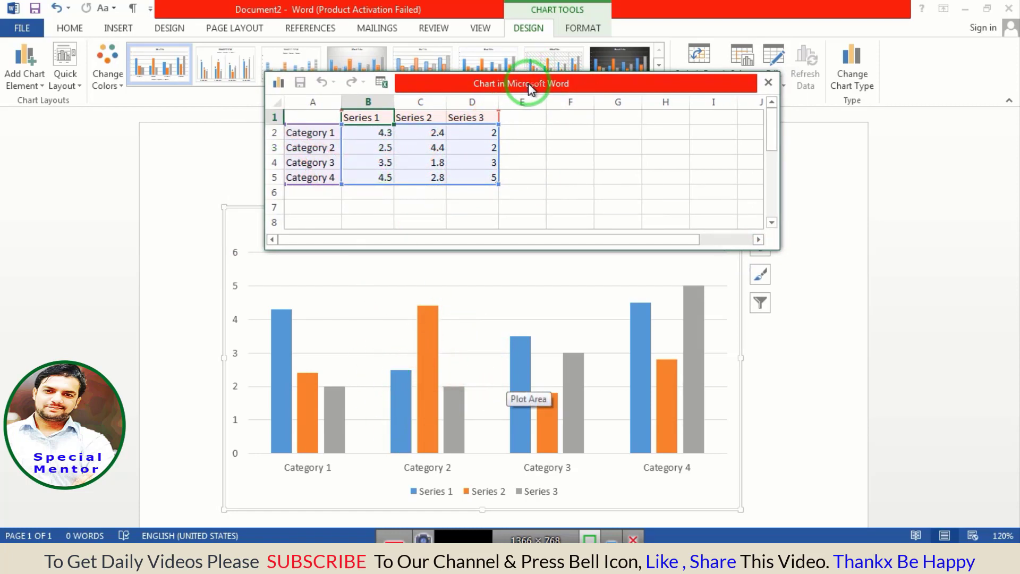
Select the category names in A2:A5 and the Series 1 and Series 3 header cells
{"action": "left_click_drag", "start_coordinate": [311, 133], "coordinate": [323, 173]}
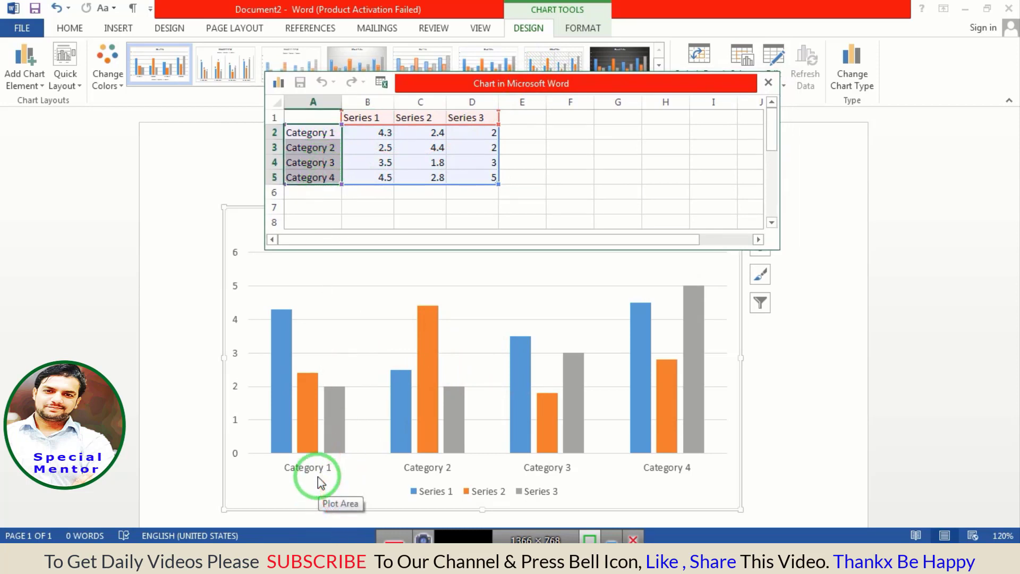
{"action": "left_click_drag", "start_coordinate": [510, 473], "coordinate": [602, 472]}
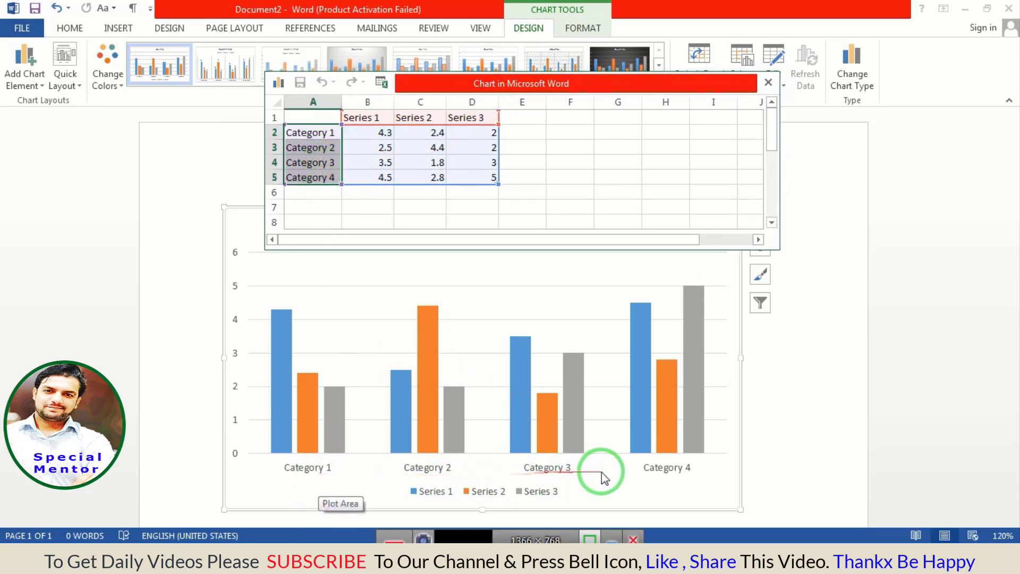
{"action": "left_click", "coordinate": [359, 116]}
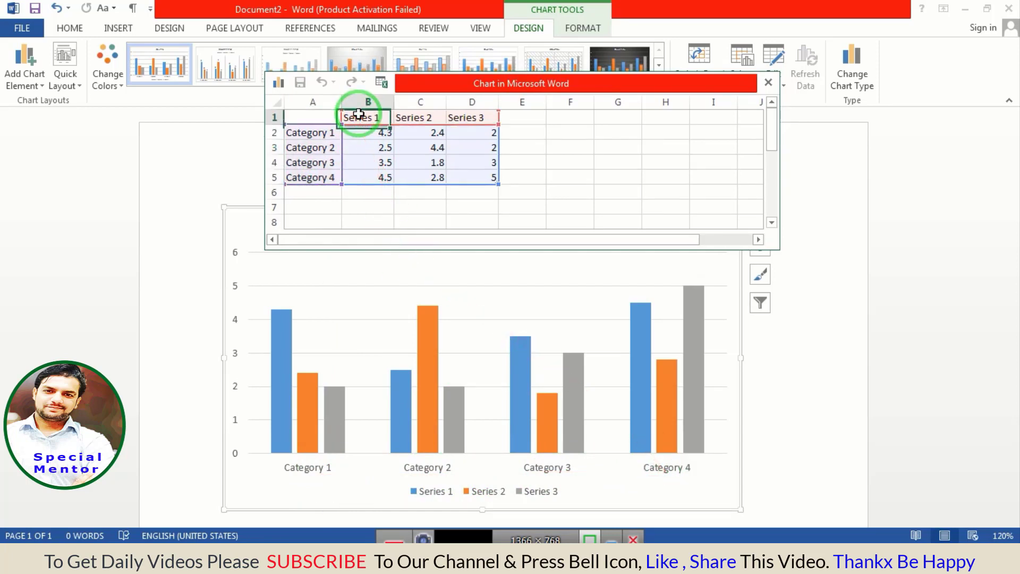
{"action": "left_click", "coordinate": [467, 115]}
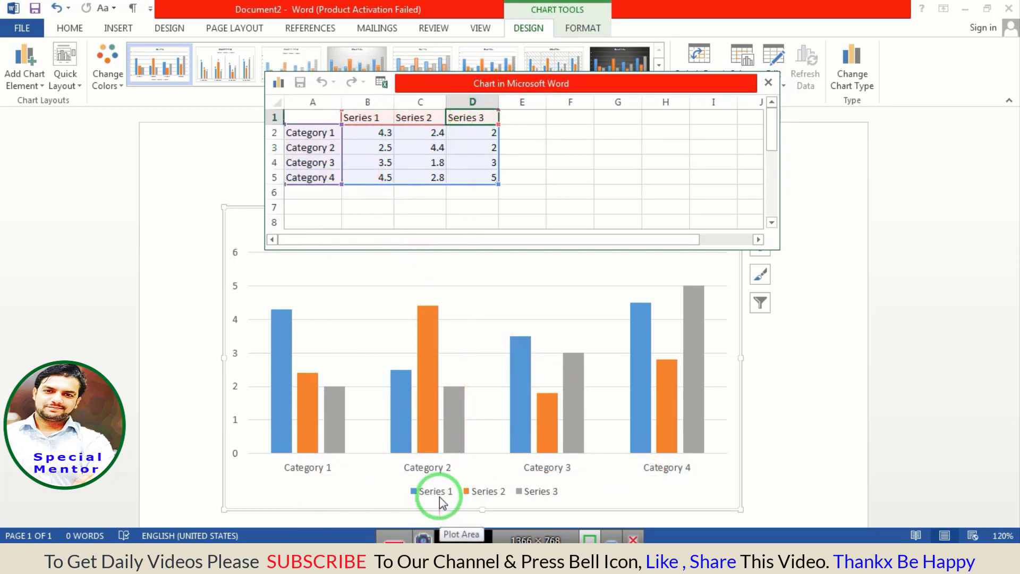
{"action": "mouse_move", "coordinate": [440, 502]}
{"action": "left_mouse_down"}
{"action": "mouse_move", "coordinate": [474, 487]}
{"action": "mouse_move", "coordinate": [537, 487]}
{"action": "mouse_move", "coordinate": [433, 484]}
{"action": "mouse_move", "coordinate": [502, 494]}
{"action": "mouse_move", "coordinate": [308, 183]}
{"action": "left_mouse_up"}
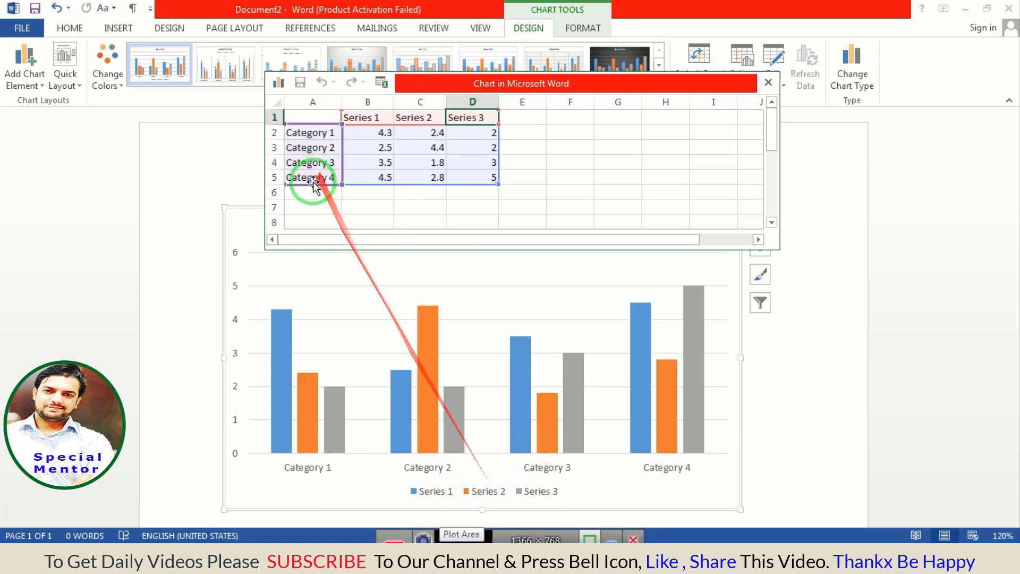
Overwrite data sheet cells A2–A5 with Math, Urdu, English and Physics
{"action": "left_click", "coordinate": [319, 135]}
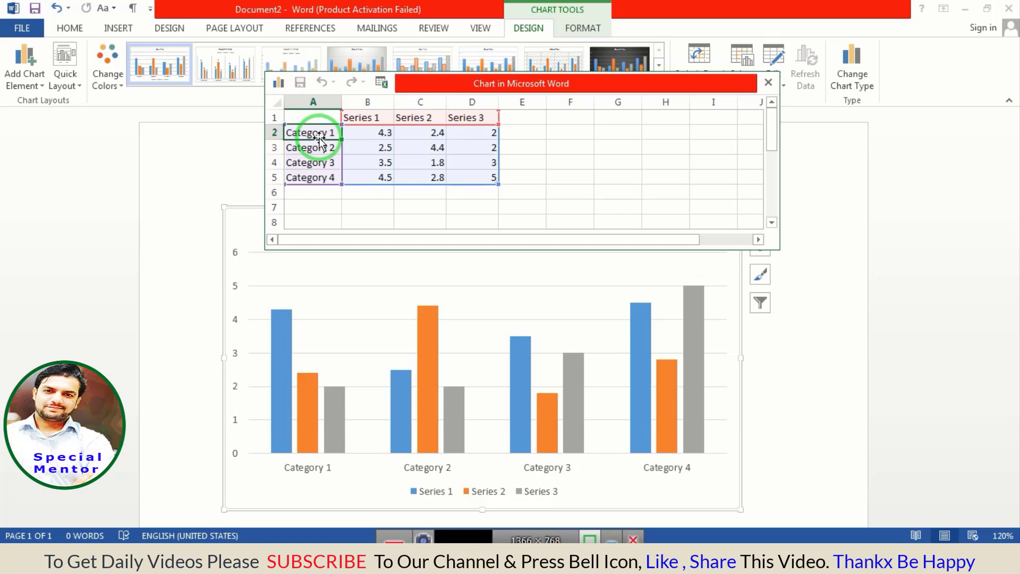
{"action": "type", "text": "Math"}
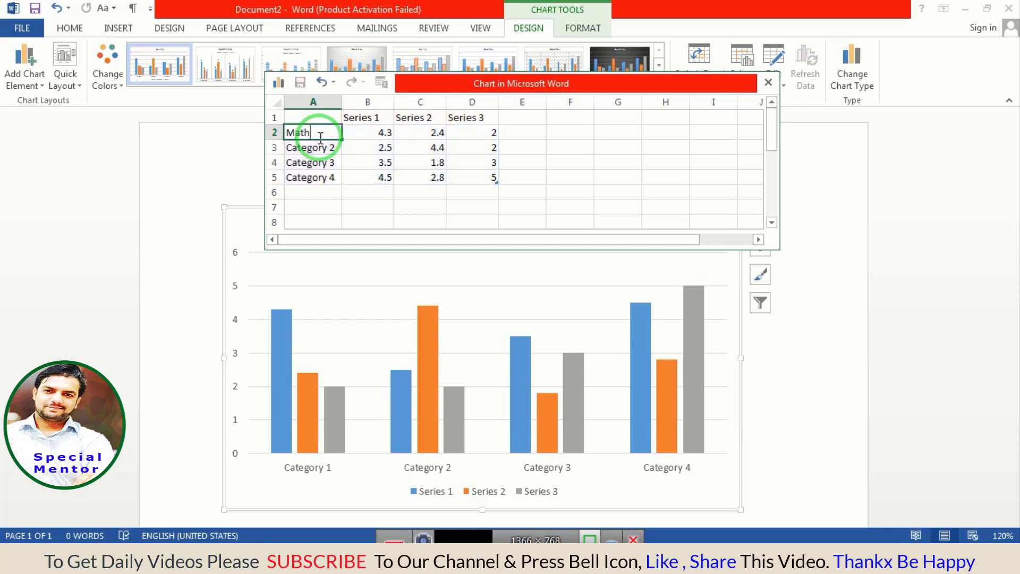
{"action": "key", "text": "Return"}
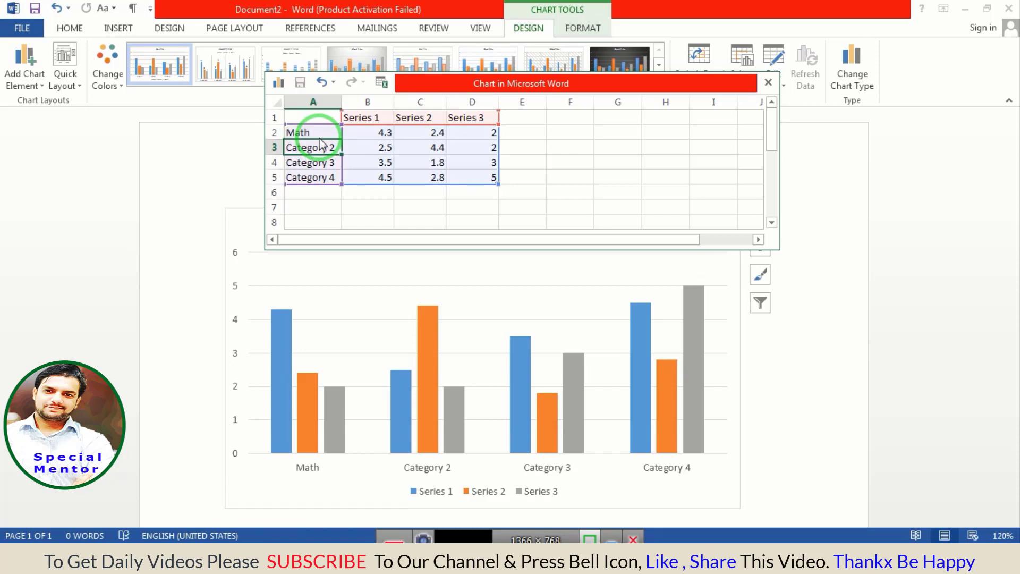
{"action": "type", "text": "Urdu"}
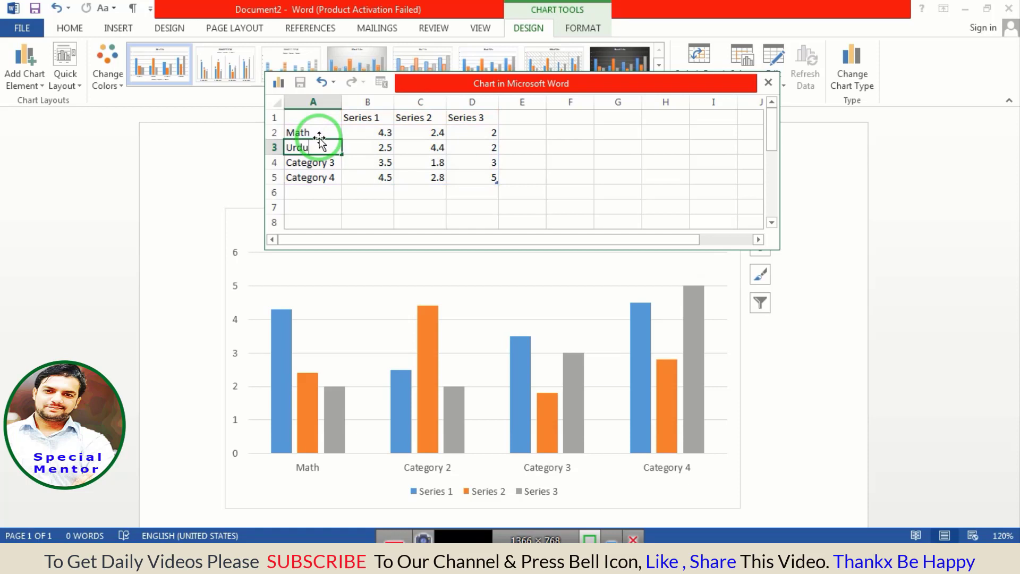
{"action": "key", "text": "Return"}
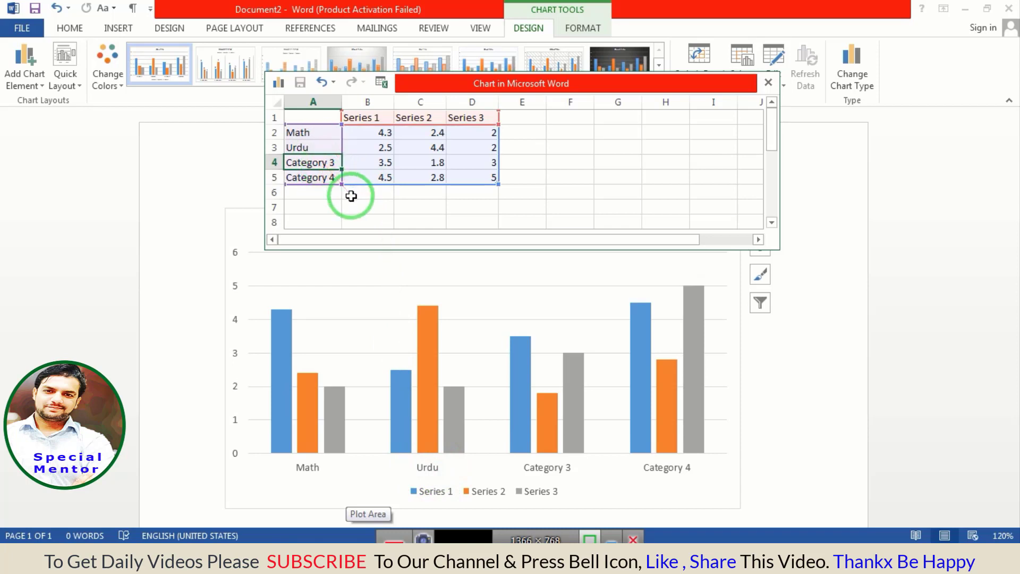
{"action": "type", "text": "English"}
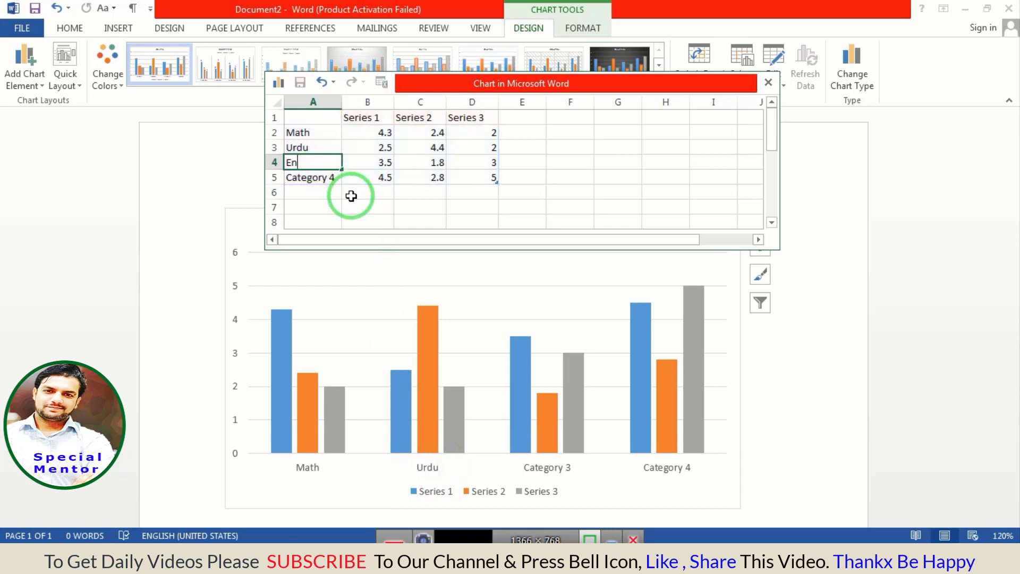
{"action": "left_click", "coordinate": [326, 178]}
{"action": "type", "text": "Physics"}
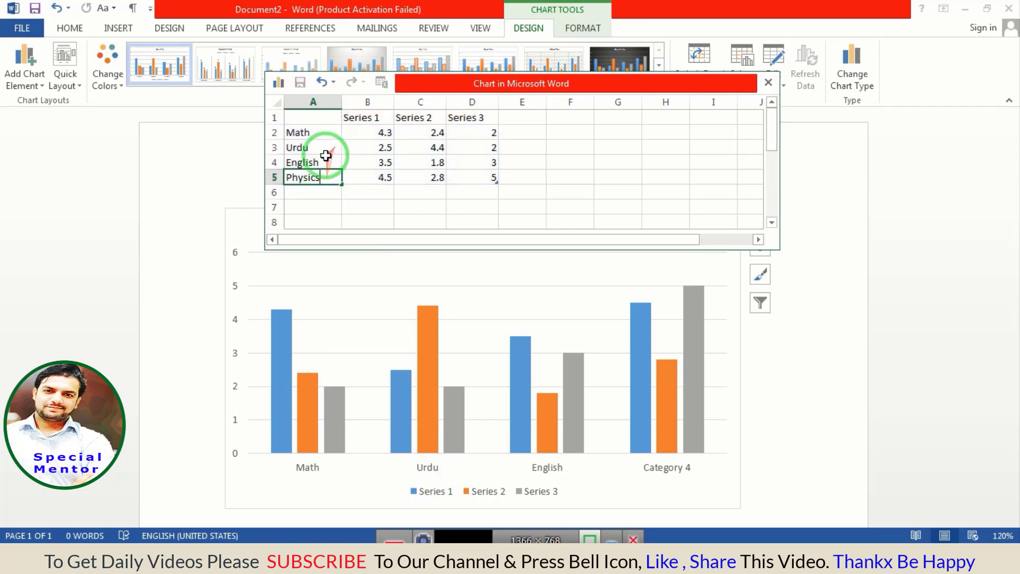
{"action": "left_click_drag", "start_coordinate": [308, 132], "coordinate": [308, 177]}
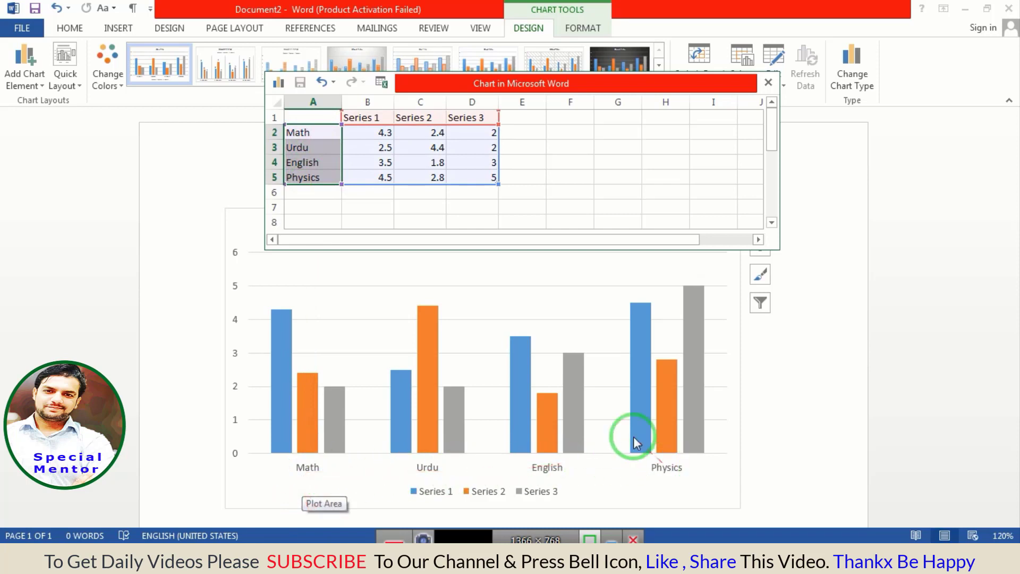
Type Kamran, Hassan and Naveed into the series header cells B1:D1
{"action": "left_click", "coordinate": [354, 116]}
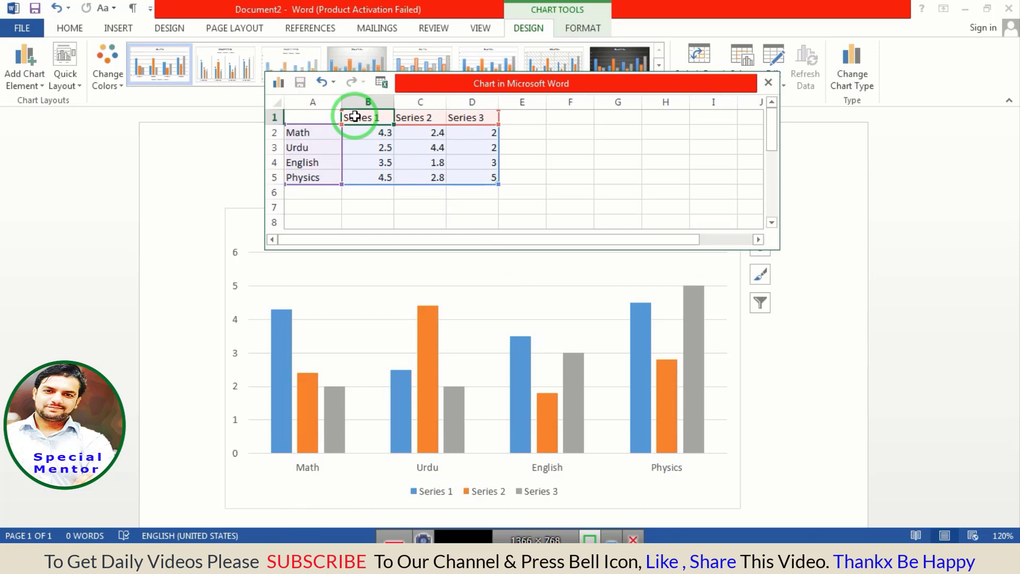
{"action": "type", "text": "Kamran"}
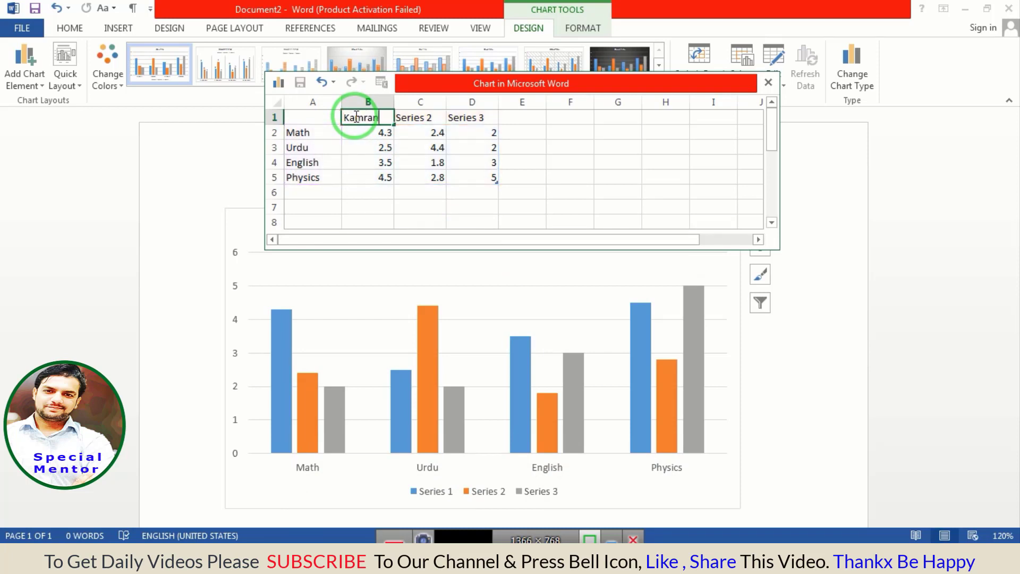
{"action": "left_click", "coordinate": [430, 120]}
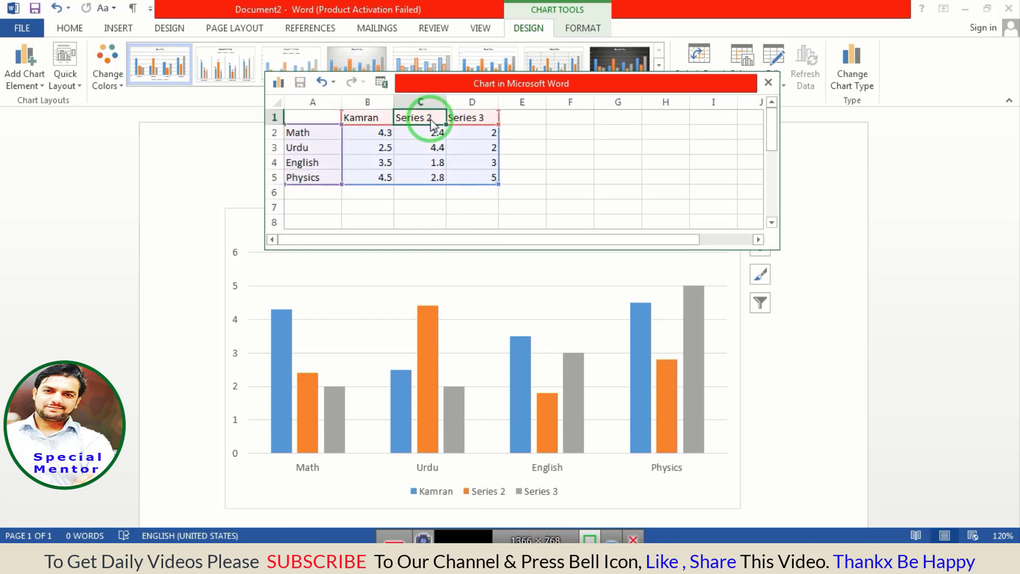
{"action": "type", "text": "Hassan"}
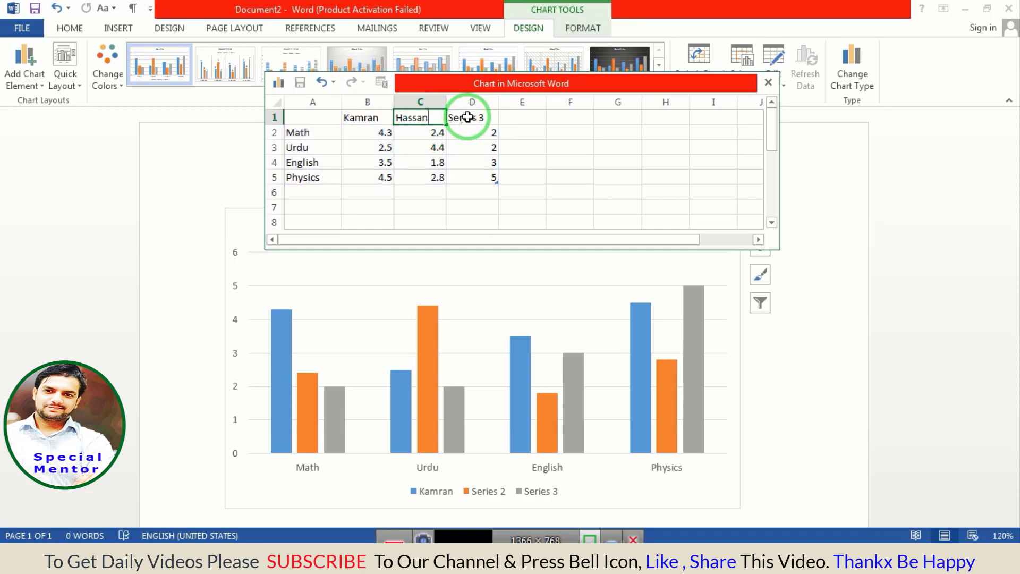
{"action": "left_click", "coordinate": [469, 119]}
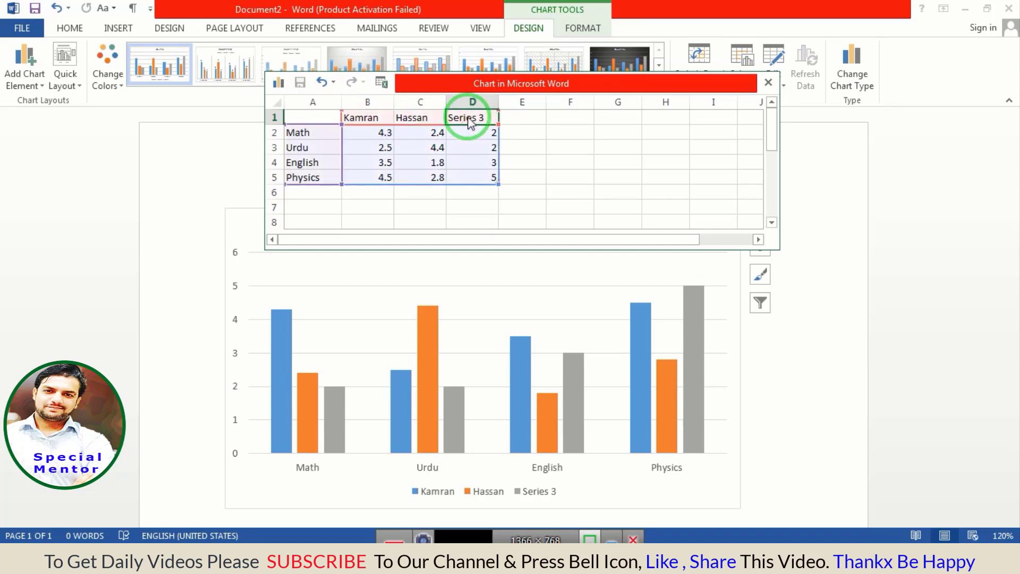
{"action": "type", "text": "Naveed"}
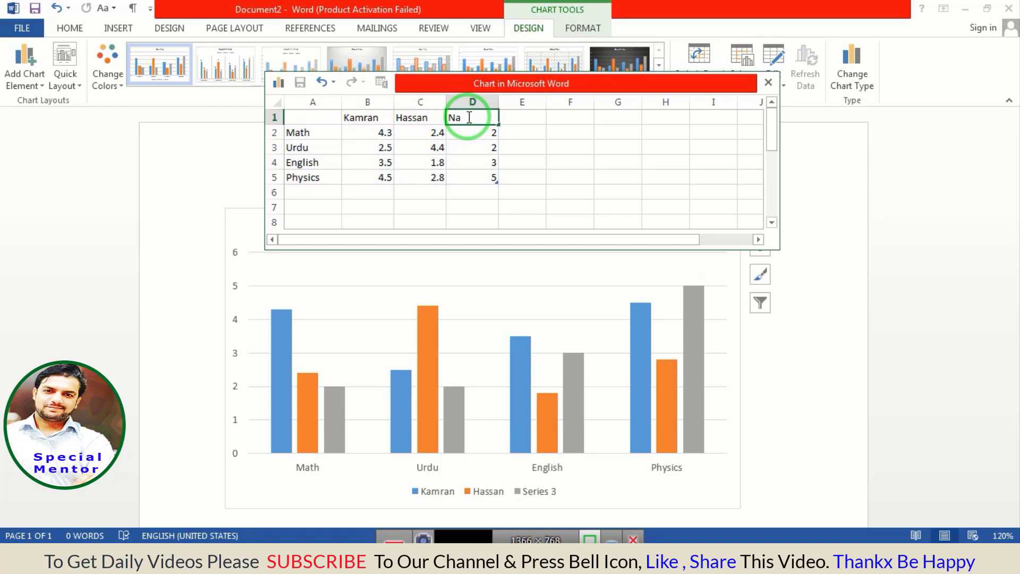
{"action": "left_click", "coordinate": [519, 151]}
{"action": "left_click", "coordinate": [358, 117]}
{"action": "left_click", "coordinate": [467, 118]}
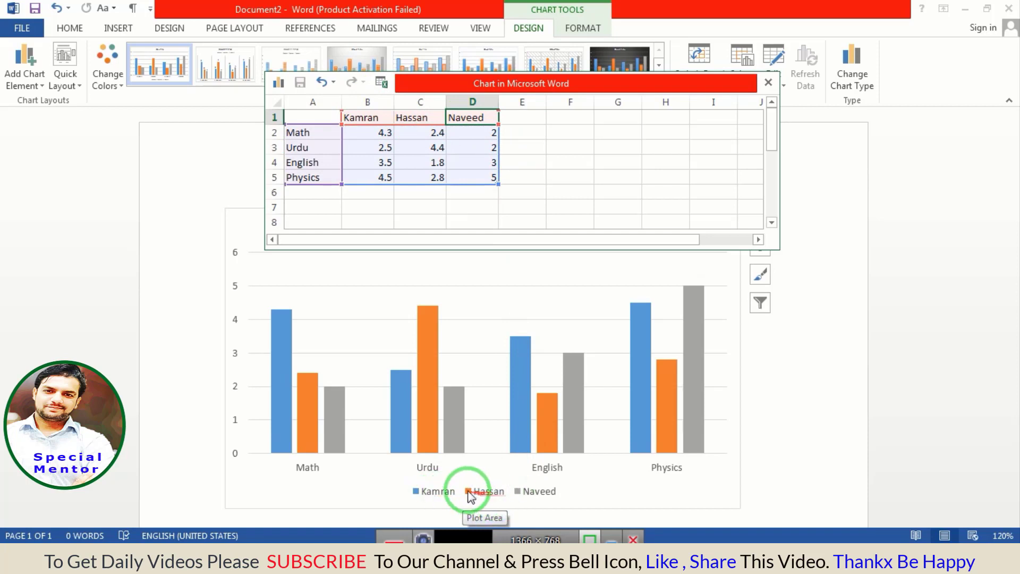
{"action": "left_click", "coordinate": [480, 144]}
Select the sample values in B2:D5 and delete them
{"action": "left_click_drag", "start_coordinate": [367, 132], "coordinate": [473, 181]}
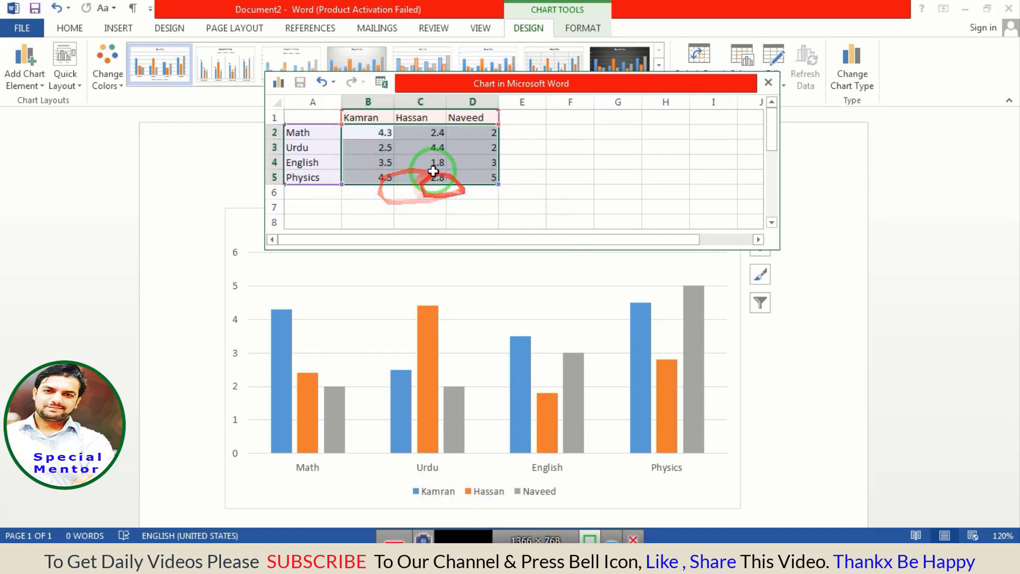
{"action": "mouse_move", "coordinate": [380, 134]}
{"action": "left_mouse_down"}
{"action": "mouse_move", "coordinate": [376, 162]}
{"action": "mouse_move", "coordinate": [466, 182]}
{"action": "left_mouse_up"}
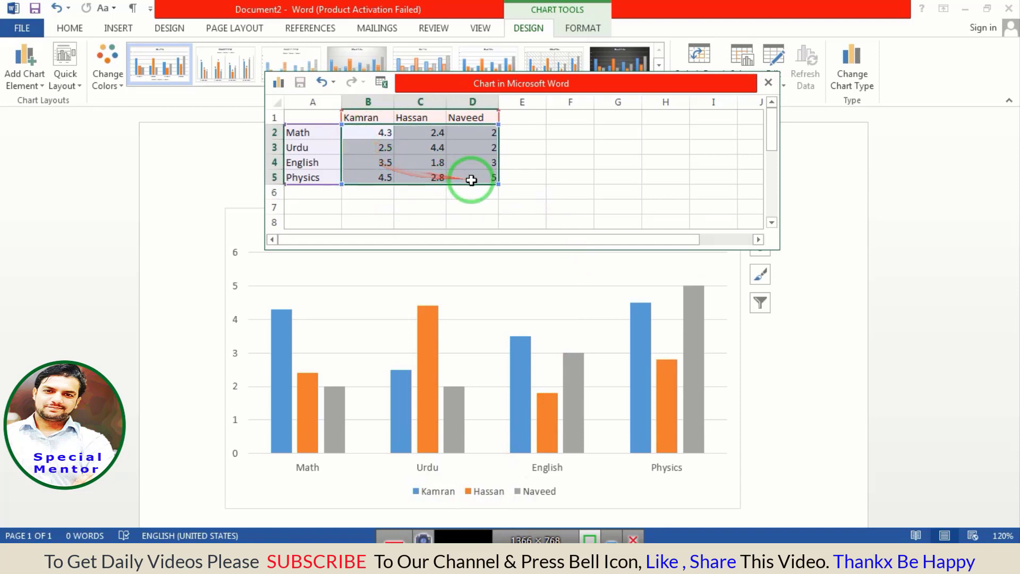
{"action": "left_click", "coordinate": [390, 179]}
{"action": "left_click", "coordinate": [372, 133]}
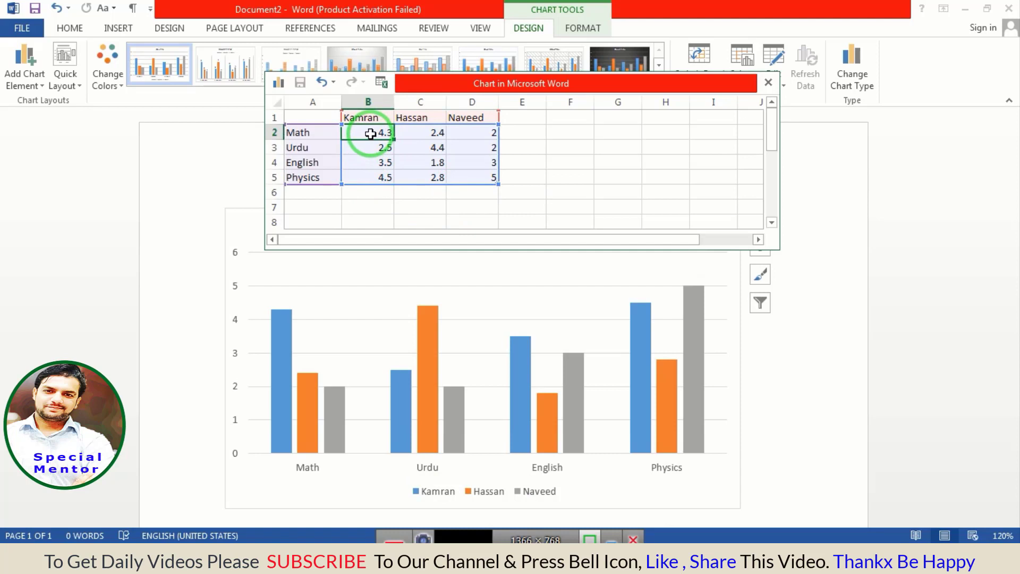
{"action": "left_click_drag", "start_coordinate": [370, 134], "coordinate": [456, 178]}
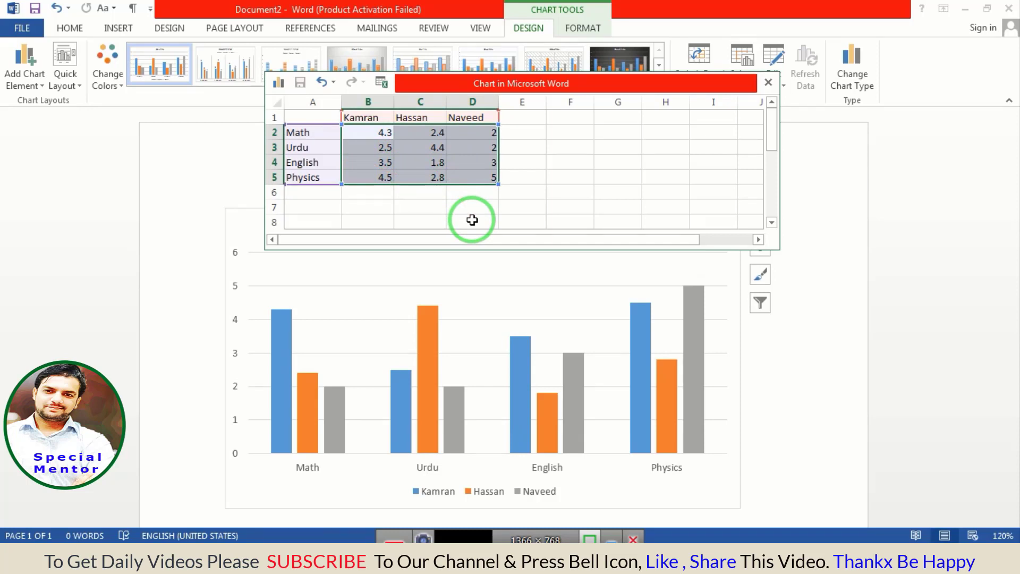
{"action": "key", "text": "Delete"}
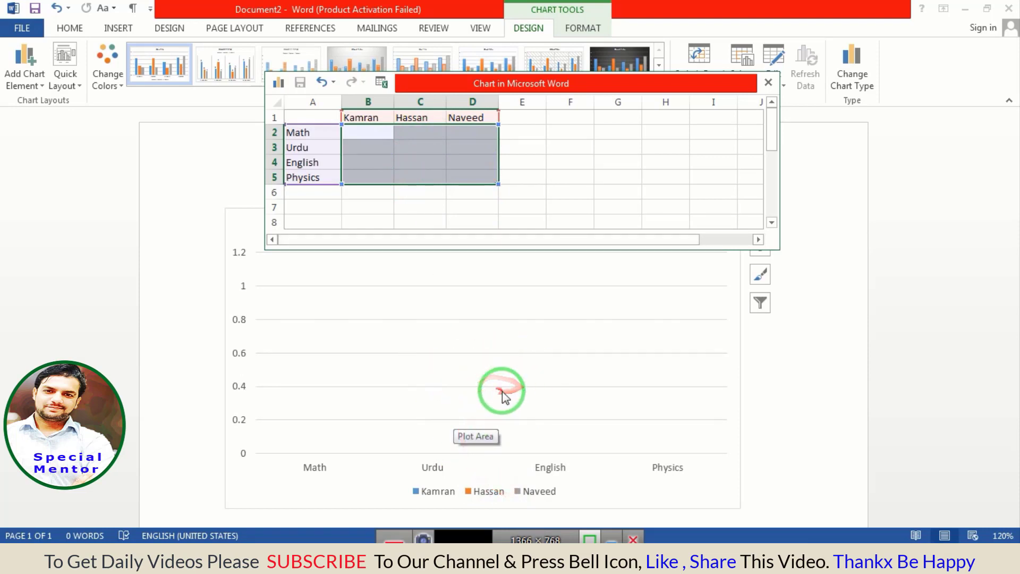
Enter Kamran's marks 55, 44, 25 and 33 in B2:B5
{"action": "left_click", "coordinate": [370, 137]}
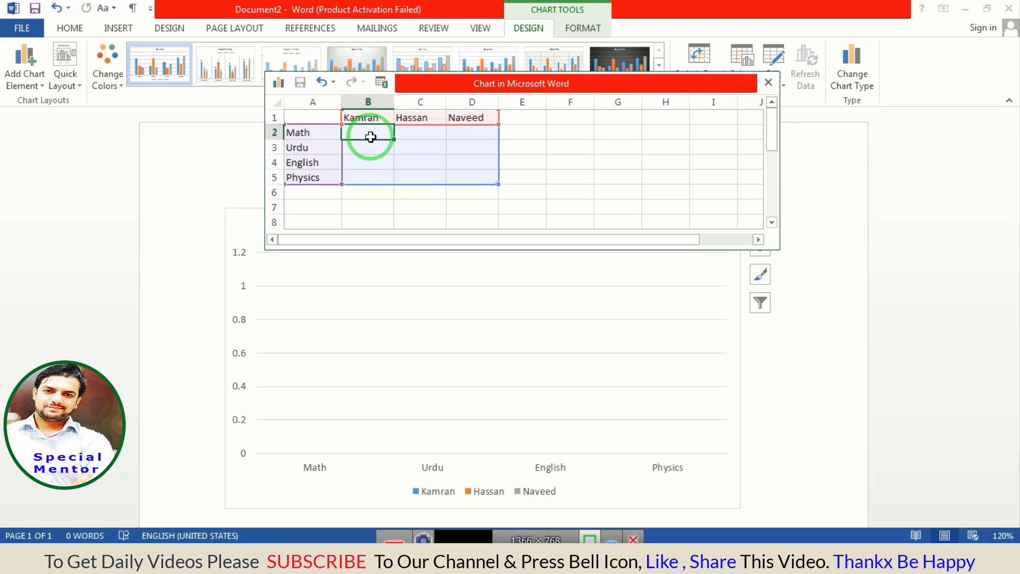
{"action": "type", "text": "55"}
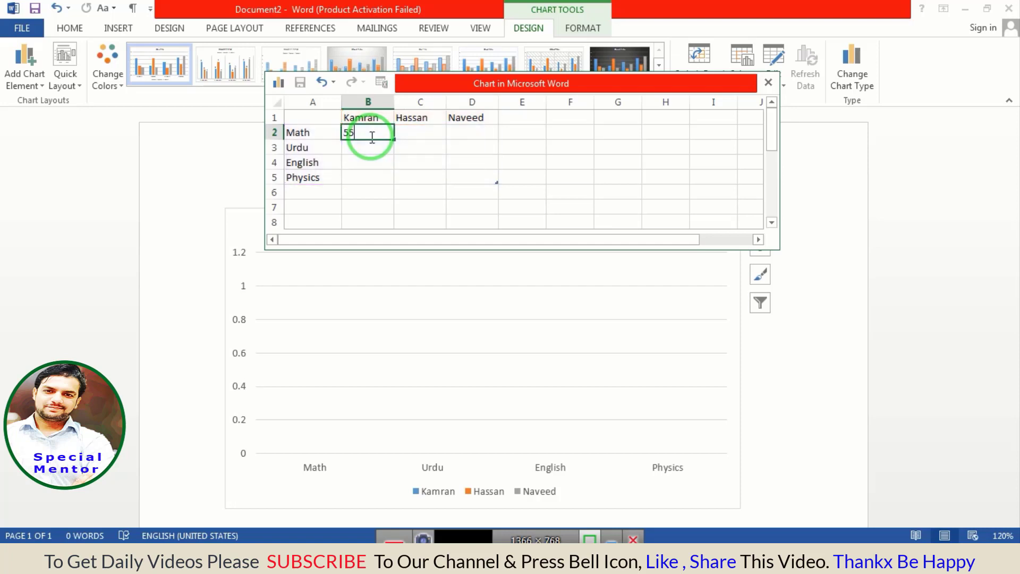
{"action": "key", "text": "Return"}
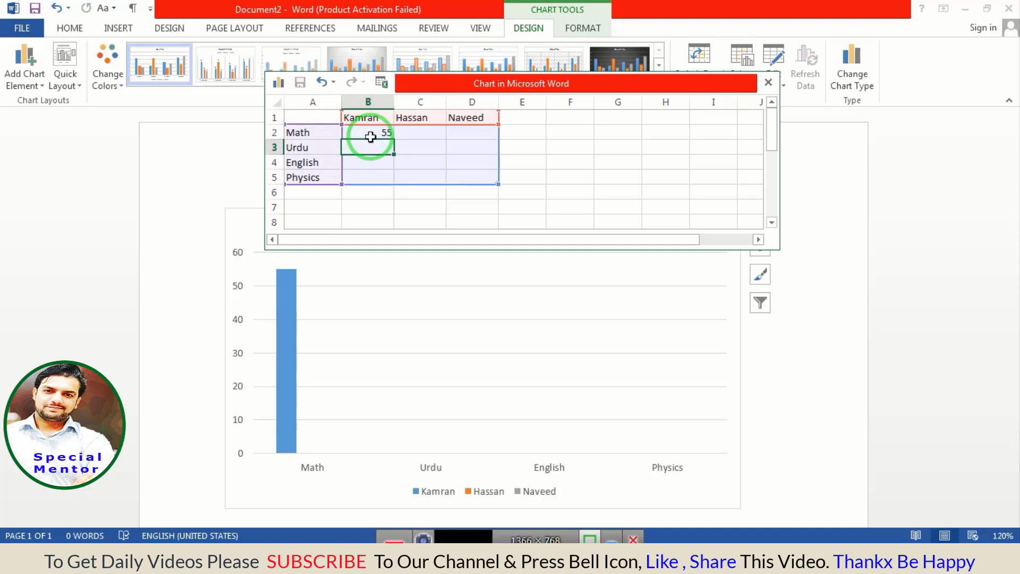
{"action": "type", "text": "44"}
{"action": "key", "text": "Return"}
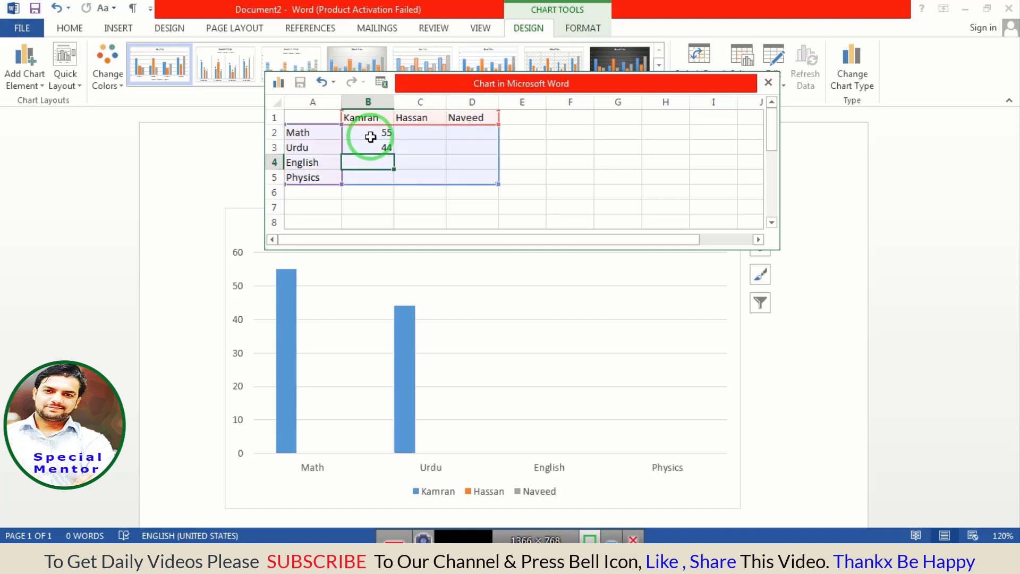
{"action": "type", "text": "25"}
{"action": "key", "text": "Return"}
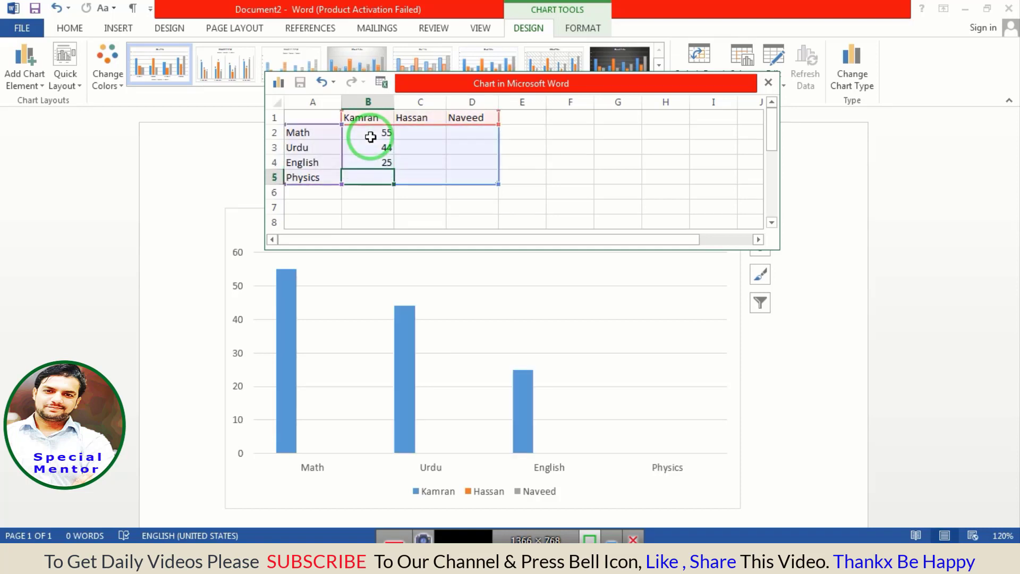
{"action": "type", "text": "33"}
{"action": "key", "text": "Tab"}
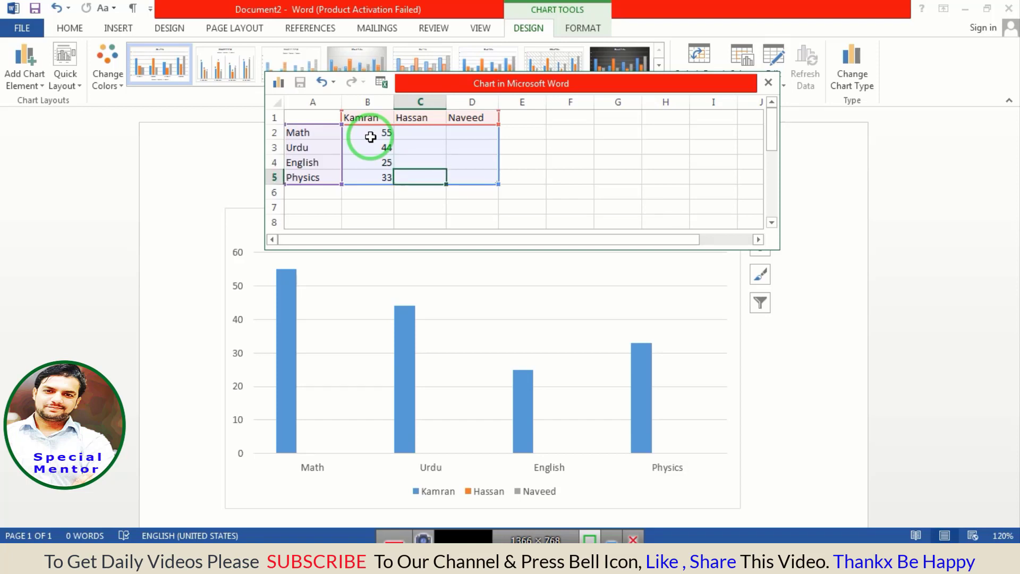
Enter Hassan's marks 88, 65, 47 and 45 in C2:C5, filling upward from Physics
{"action": "type", "text": "45"}
{"action": "key", "text": "Up"}
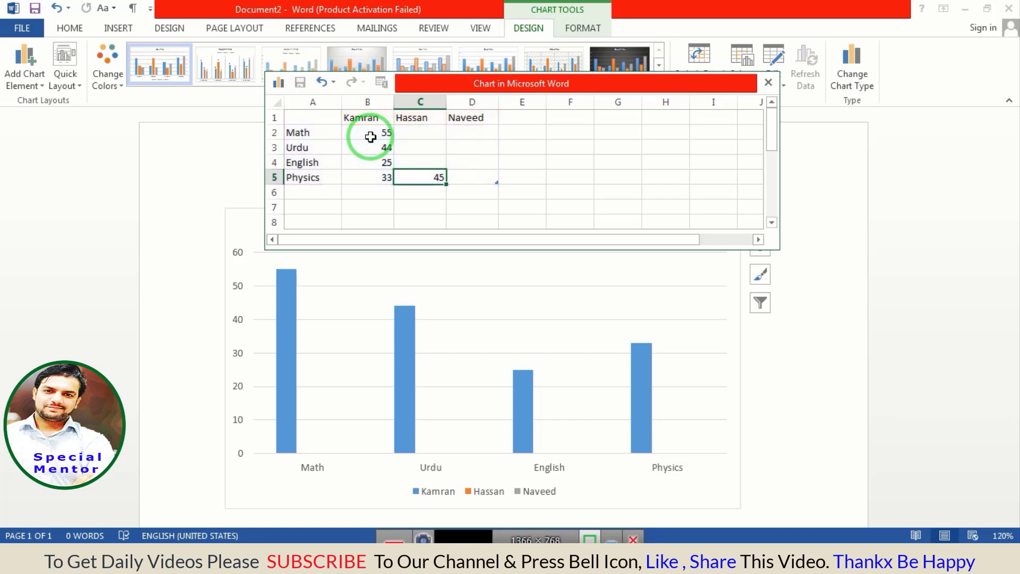
{"action": "type", "text": "47"}
{"action": "key", "text": "Up"}
{"action": "type", "text": "65"}
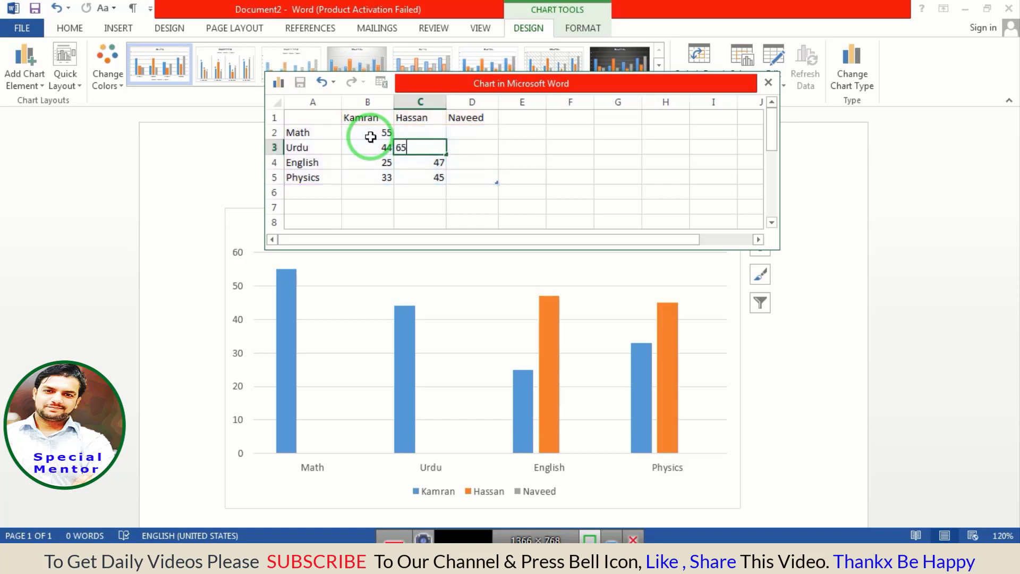
{"action": "key", "text": "Up"}
{"action": "type", "text": "88"}
{"action": "key", "text": "Right"}
Enter Naveed's marks 24, 55, 44 and 14 in D2:D5, then close the data sheet
{"action": "type", "text": "2"}
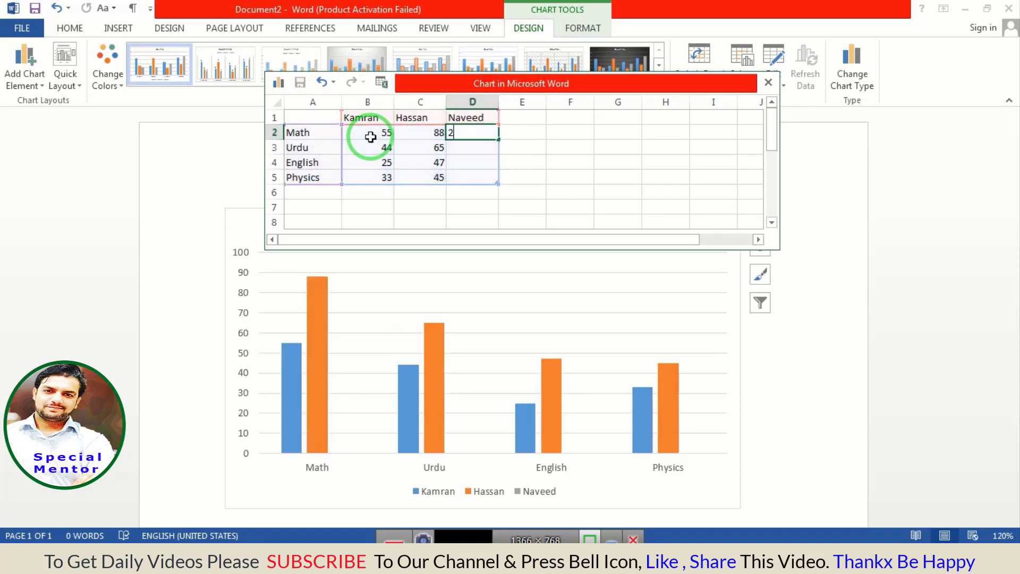
{"action": "type", "text": "4"}
{"action": "key", "text": "Return"}
{"action": "type", "text": "55"}
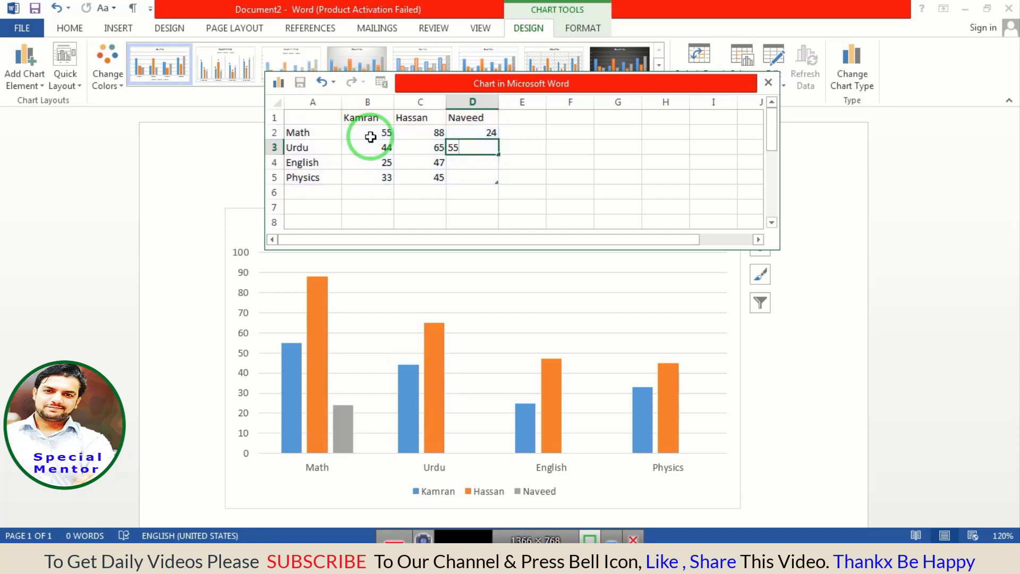
{"action": "key", "text": "Return"}
{"action": "type", "text": "44"}
{"action": "key", "text": "Return"}
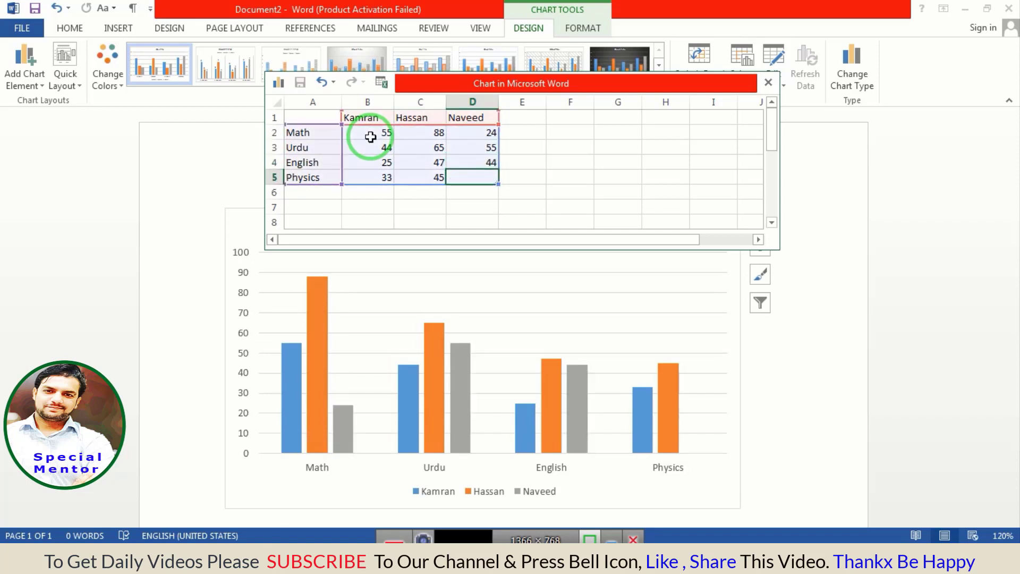
{"action": "type", "text": "14"}
{"action": "key", "text": "Right"}
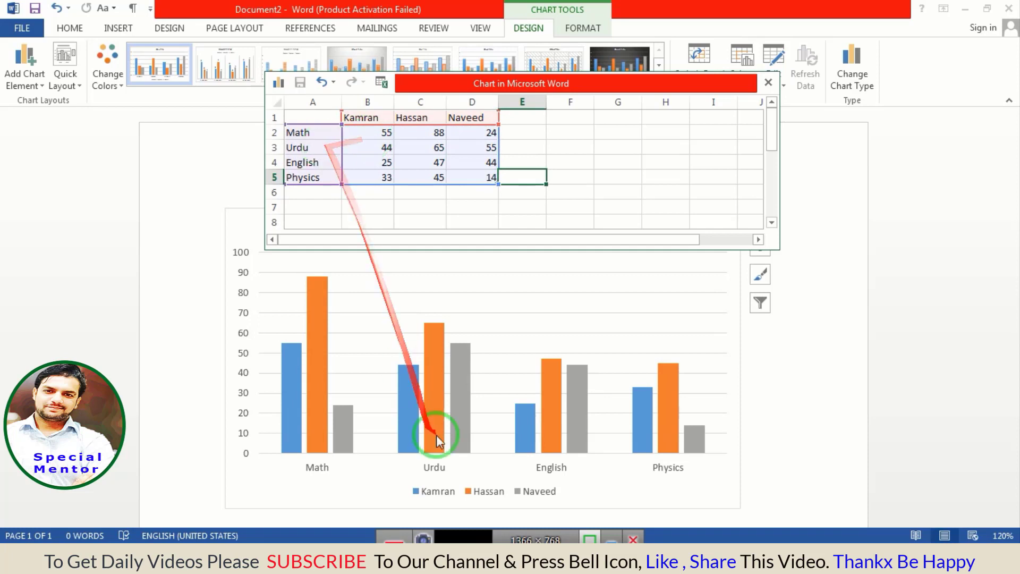
{"action": "left_click", "coordinate": [522, 118]}
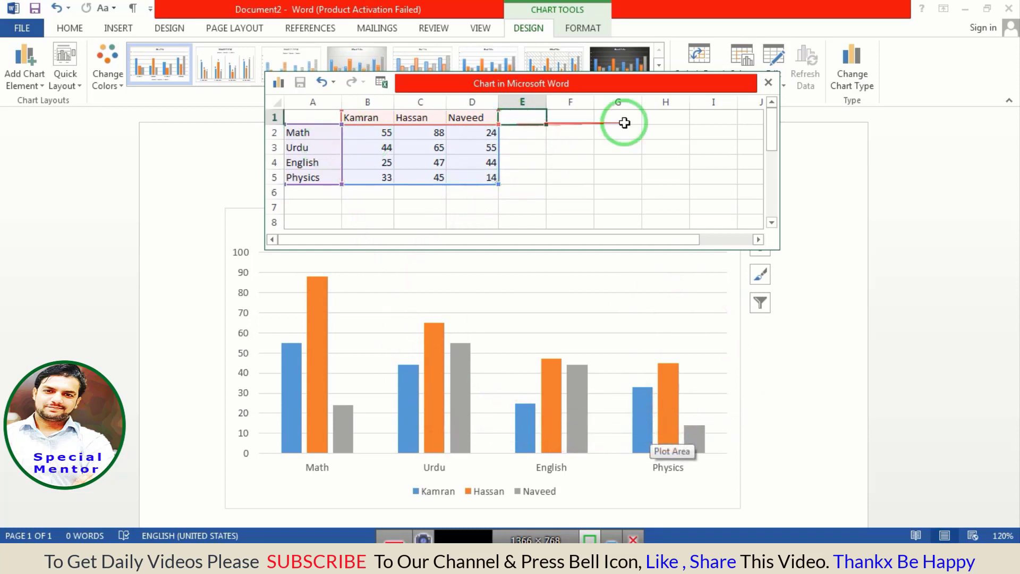
{"action": "left_click", "coordinate": [768, 79]}
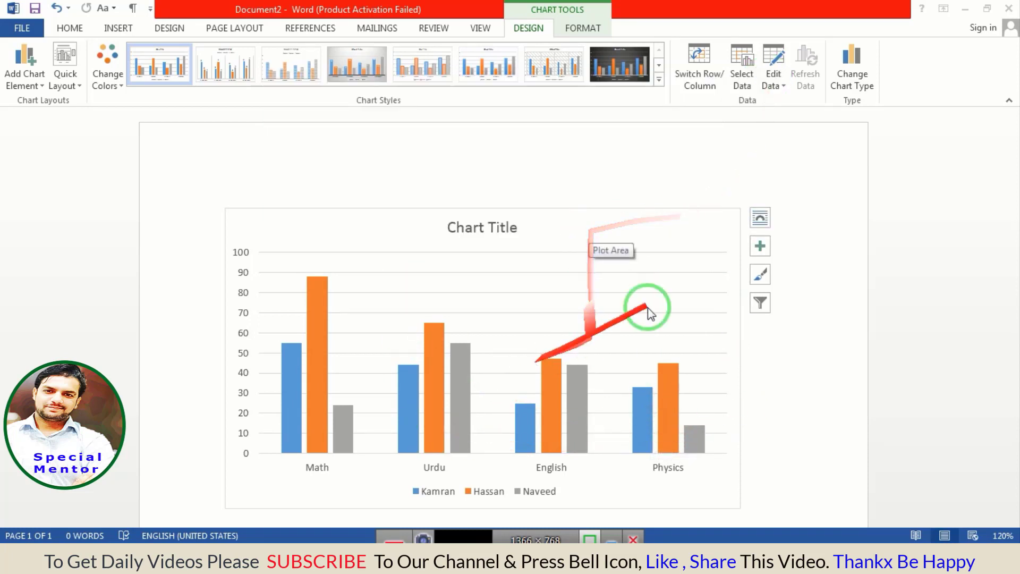
Replace the Chart Title text with 'Mark Sheet' and deselect the chart
{"action": "left_click", "coordinate": [584, 29]}
{"action": "left_click", "coordinate": [542, 31]}
{"action": "left_click", "coordinate": [529, 29]}
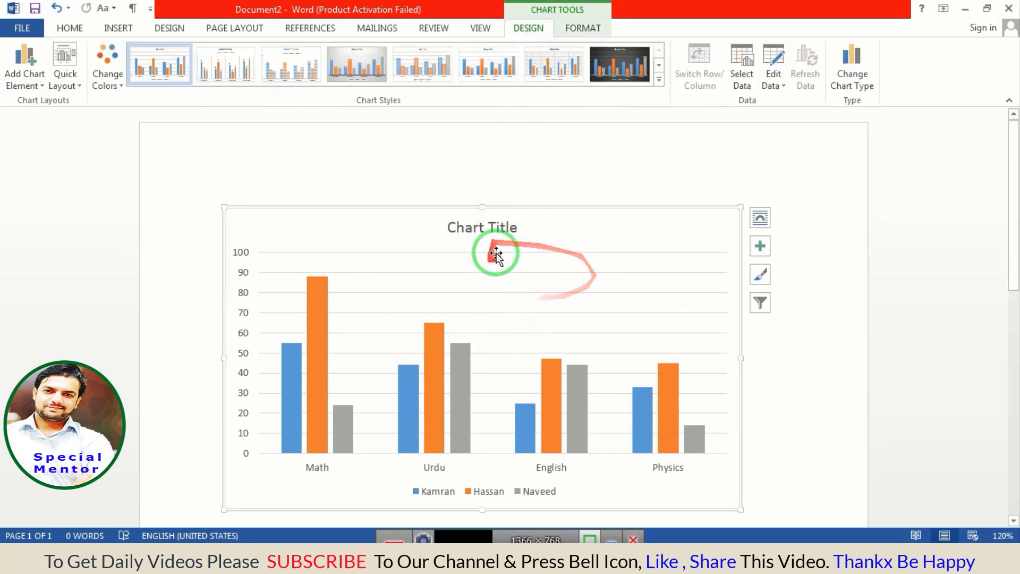
{"action": "left_click", "coordinate": [497, 227]}
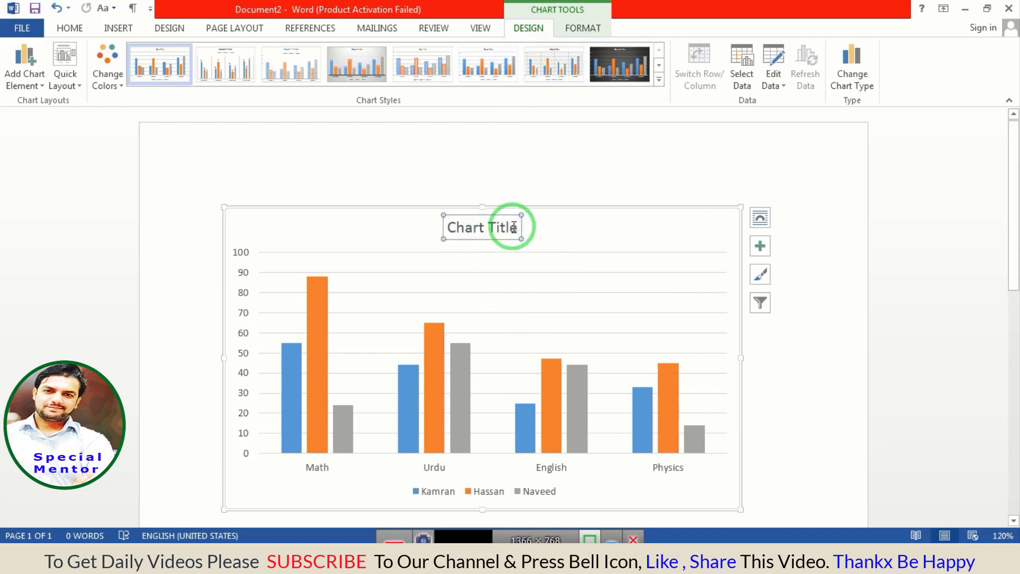
{"action": "left_click_drag", "start_coordinate": [519, 229], "coordinate": [461, 232]}
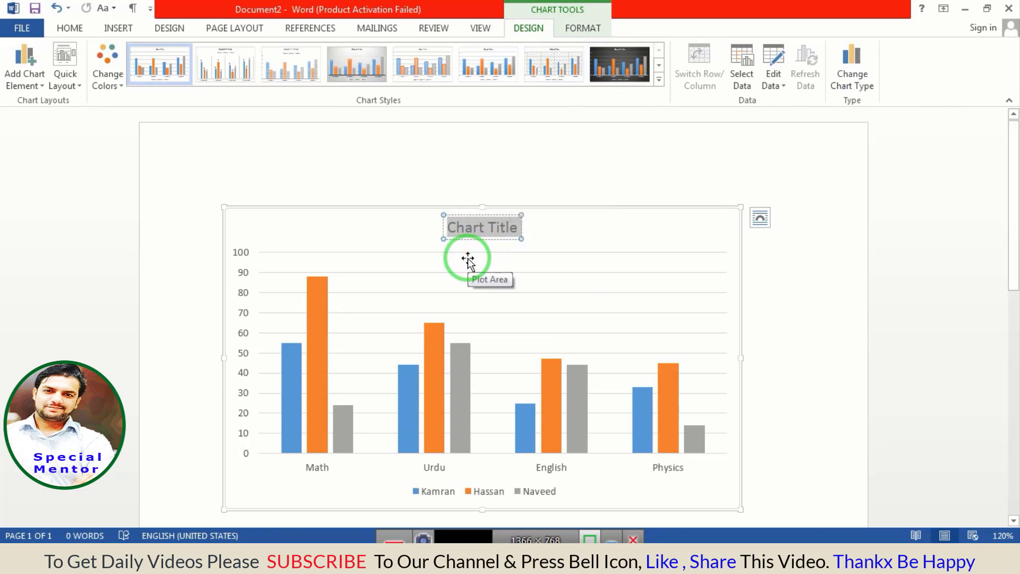
{"action": "type", "text": "Mark Sheet"}
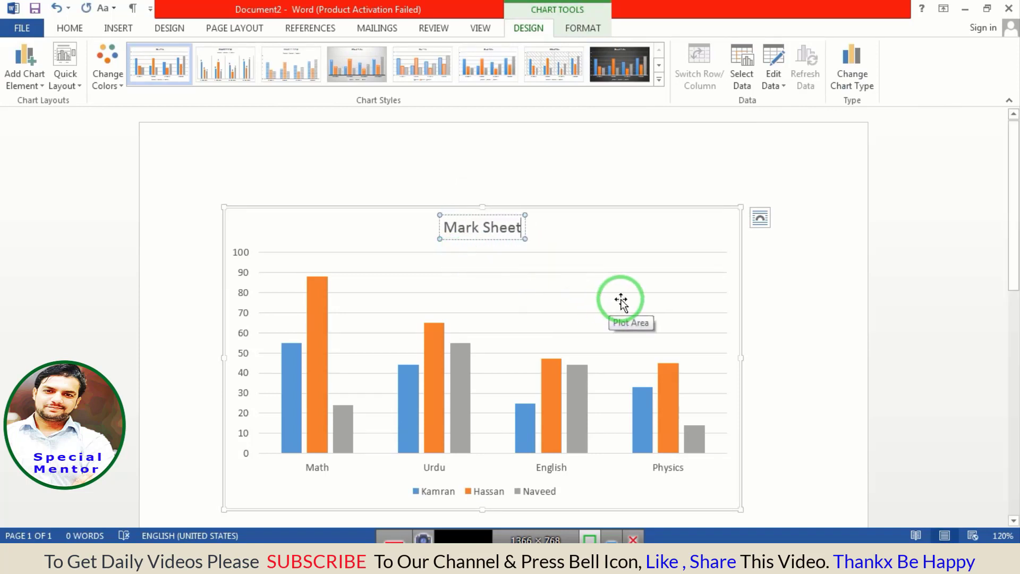
{"action": "left_click", "coordinate": [833, 294]}
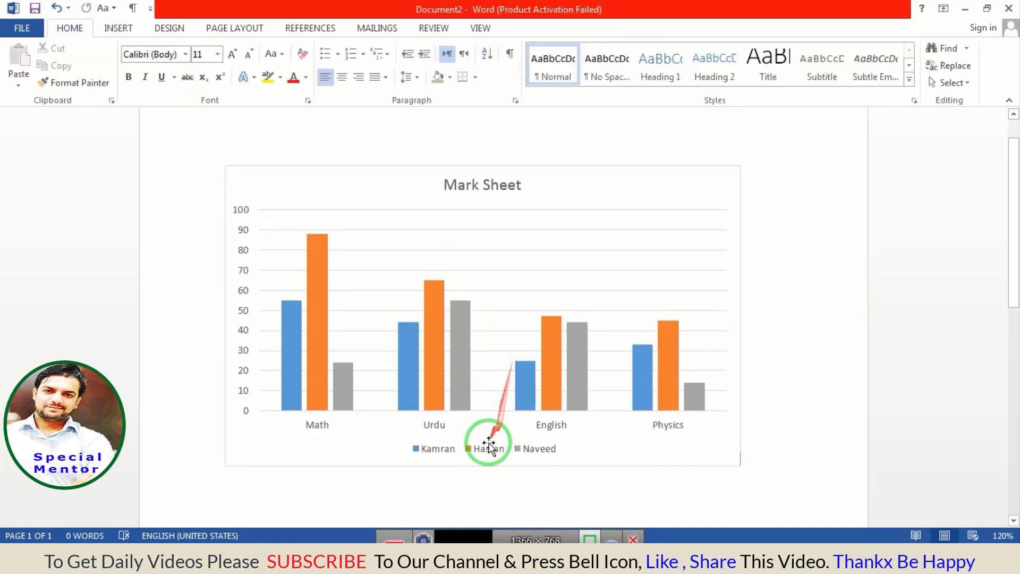
{"action": "scroll", "coordinate": [393, 359], "scroll_direction": "down", "scroll_amount": 3}
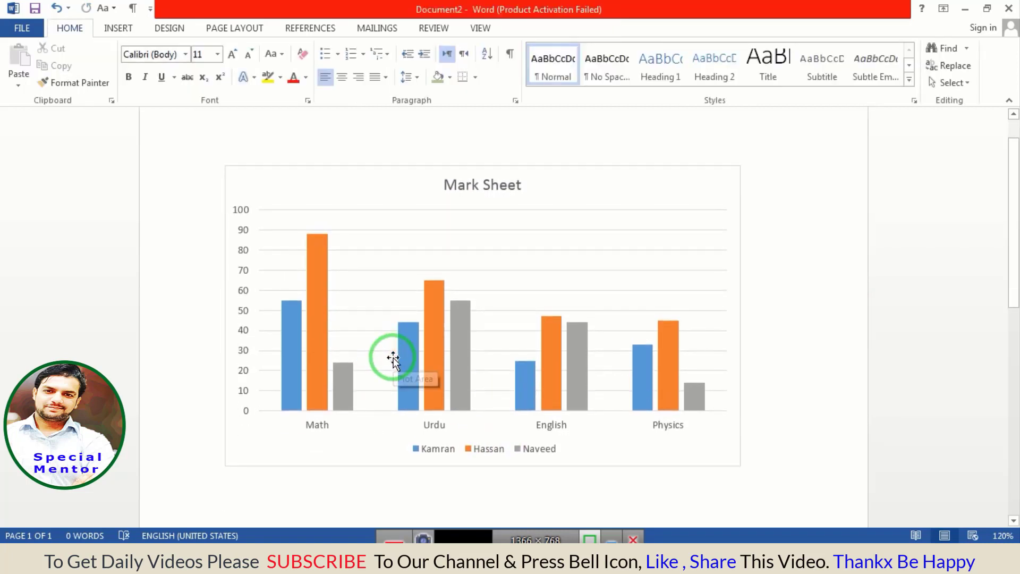
{"action": "scroll", "coordinate": [433, 393], "scroll_direction": "up", "scroll_amount": 1}
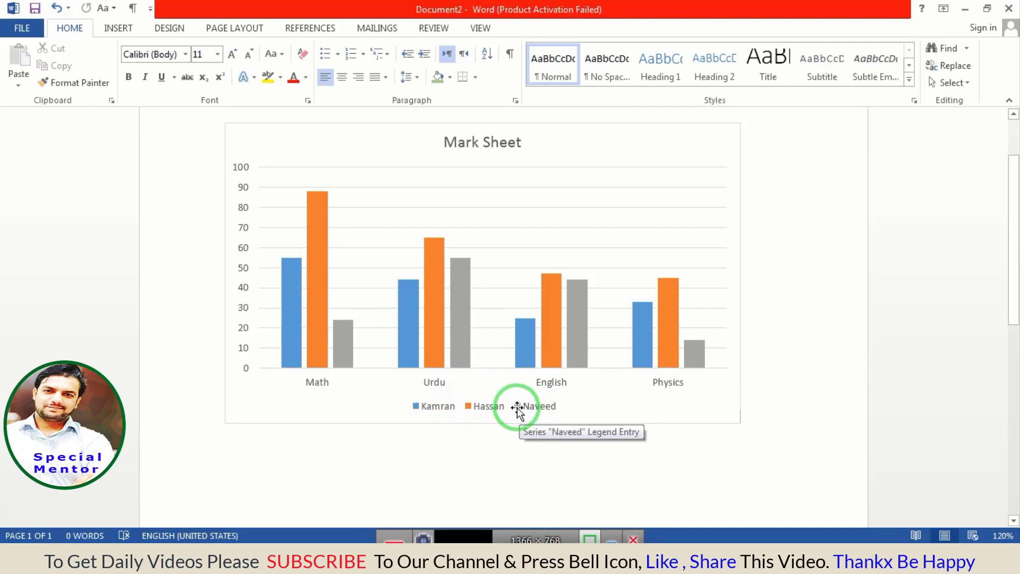
{"action": "mouse_move", "coordinate": [518, 409]}
{"action": "left_mouse_down"}
{"action": "mouse_move", "coordinate": [342, 342]}
{"action": "mouse_move", "coordinate": [307, 216]}
{"action": "mouse_move", "coordinate": [449, 272]}
{"action": "left_mouse_up"}
{"action": "left_click_drag", "start_coordinate": [423, 393], "coordinate": [419, 433]}
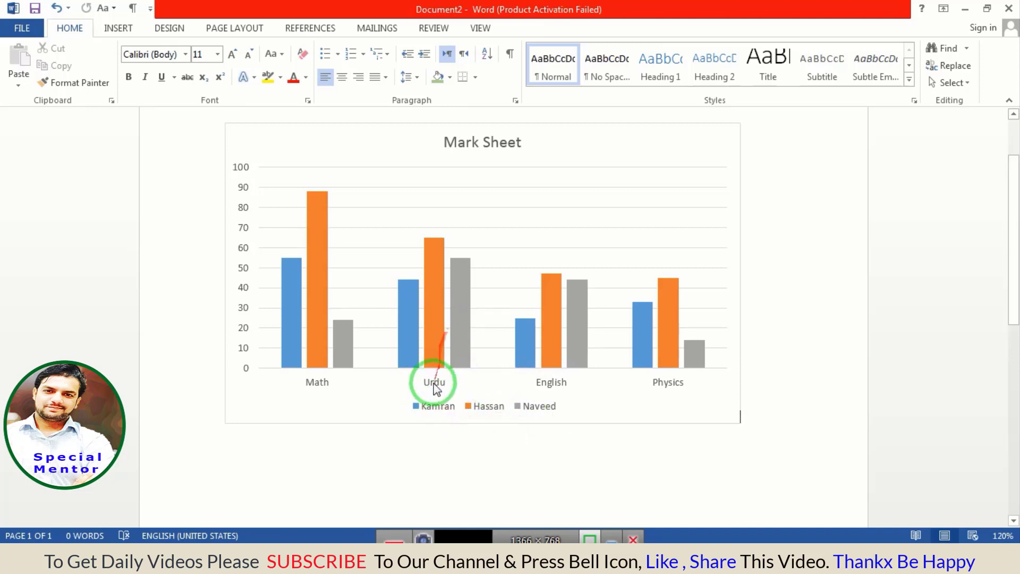
{"action": "left_click", "coordinate": [408, 364]}
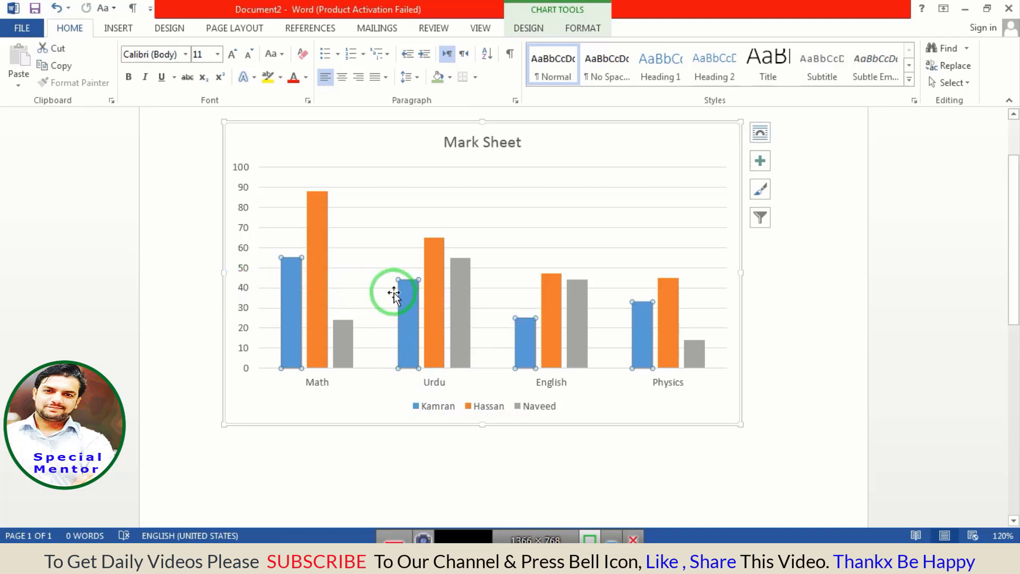
{"action": "scroll", "coordinate": [269, 290], "scroll_direction": "up", "scroll_amount": 4, "text": "ctrl"}
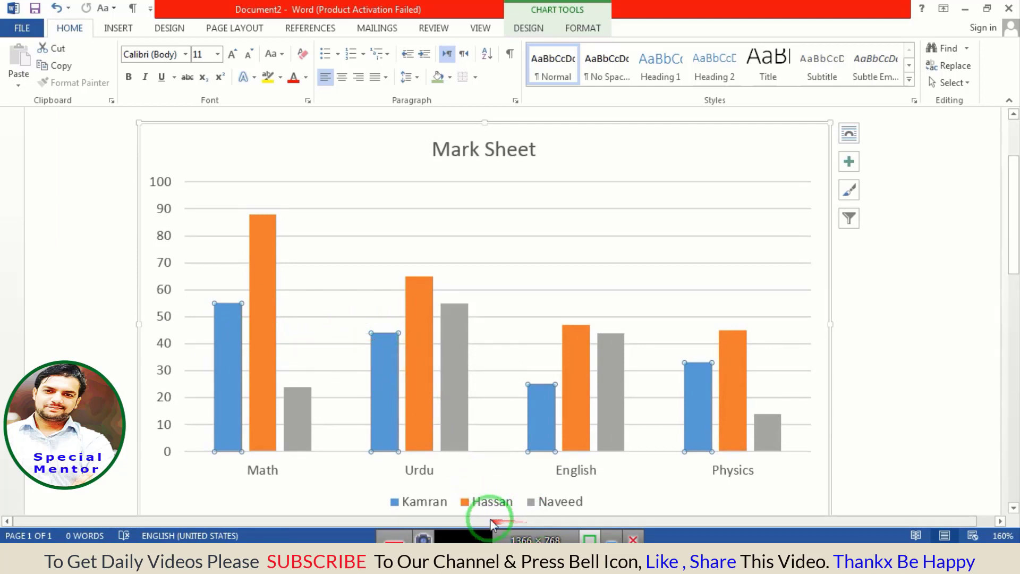
Select the chart legend, then Hassan's orange columns, then Naveed's grey columns
{"action": "left_click", "coordinate": [467, 505]}
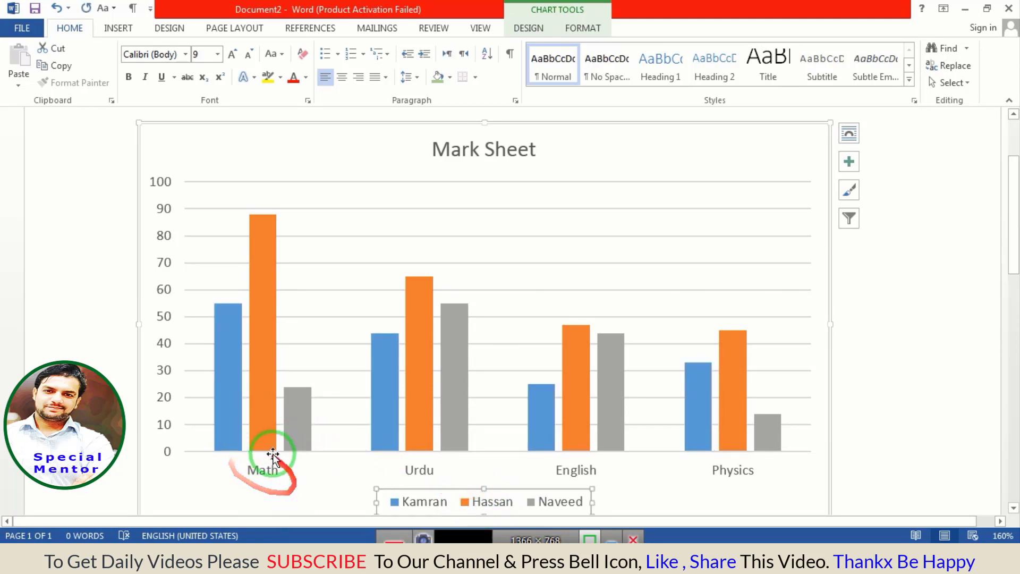
{"action": "left_click", "coordinate": [260, 230]}
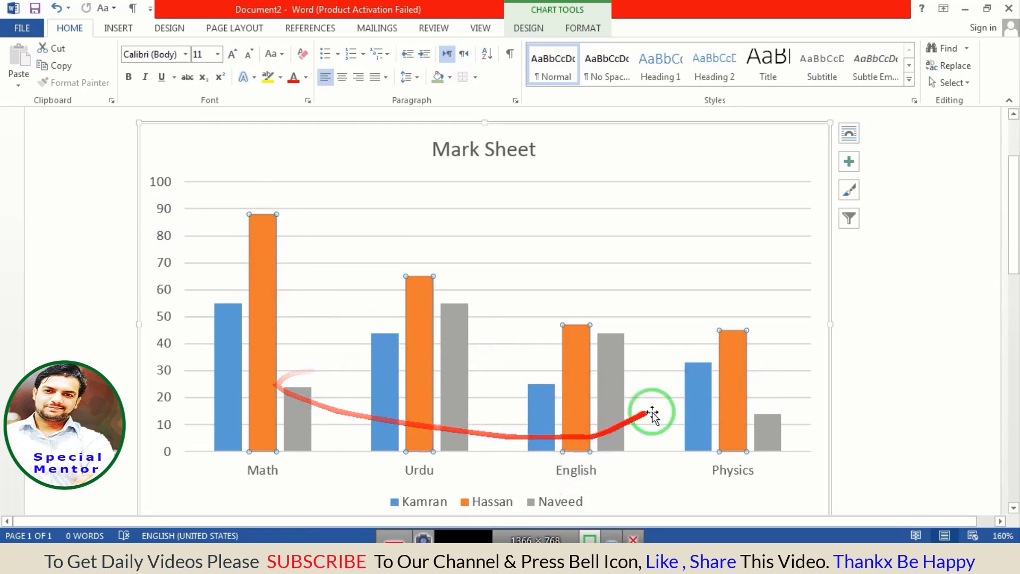
{"action": "left_click", "coordinate": [774, 430]}
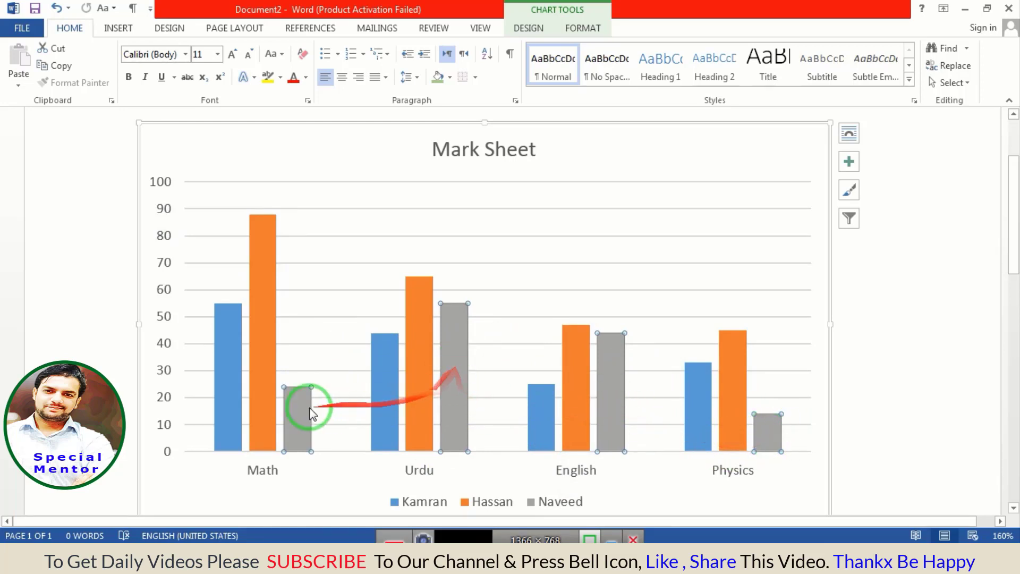
Give Naveed's columns a red Shape Fill from the Format tab
{"action": "left_click", "coordinate": [582, 30]}
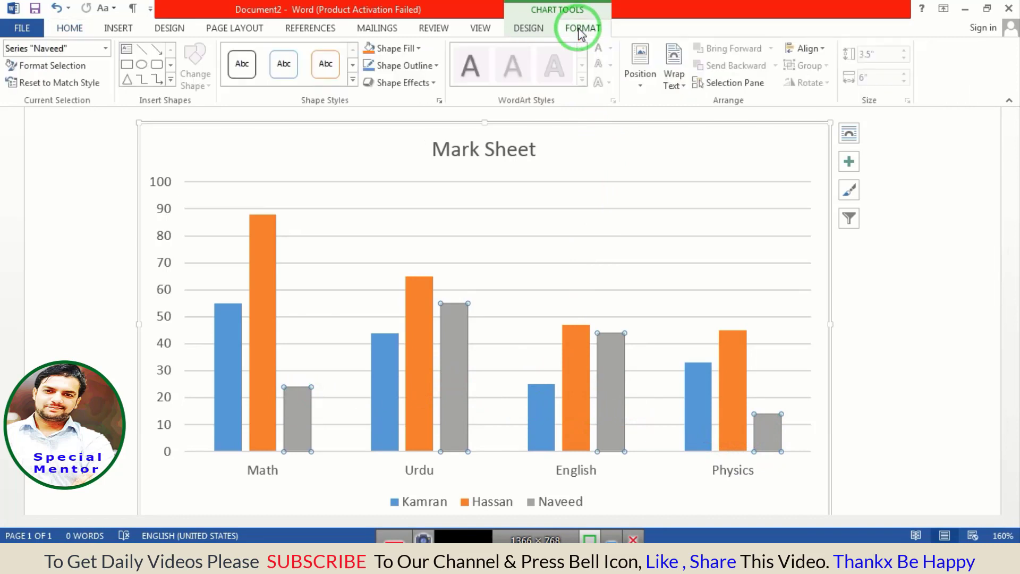
{"action": "left_click", "coordinate": [788, 443]}
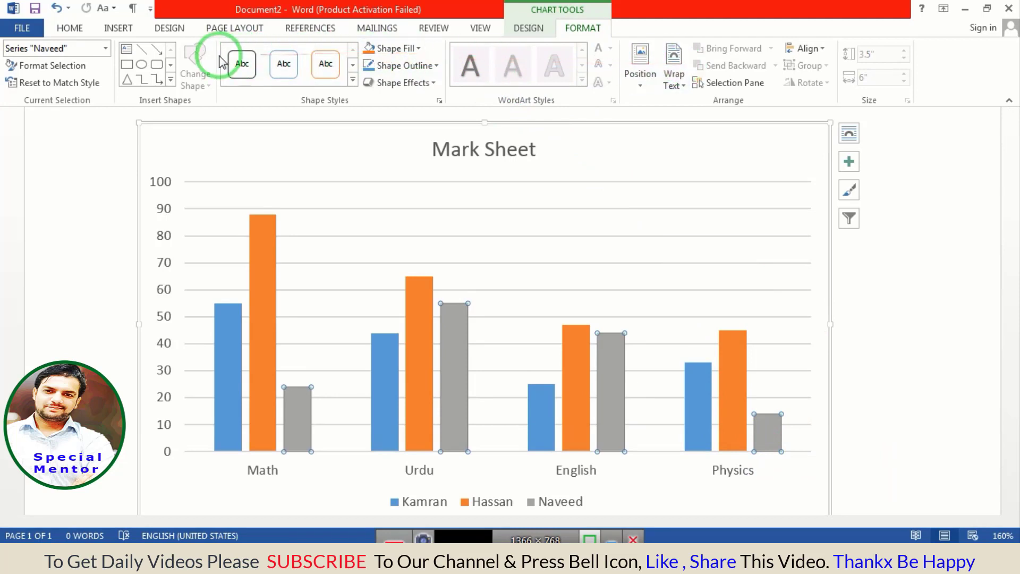
{"action": "left_click", "coordinate": [418, 48]}
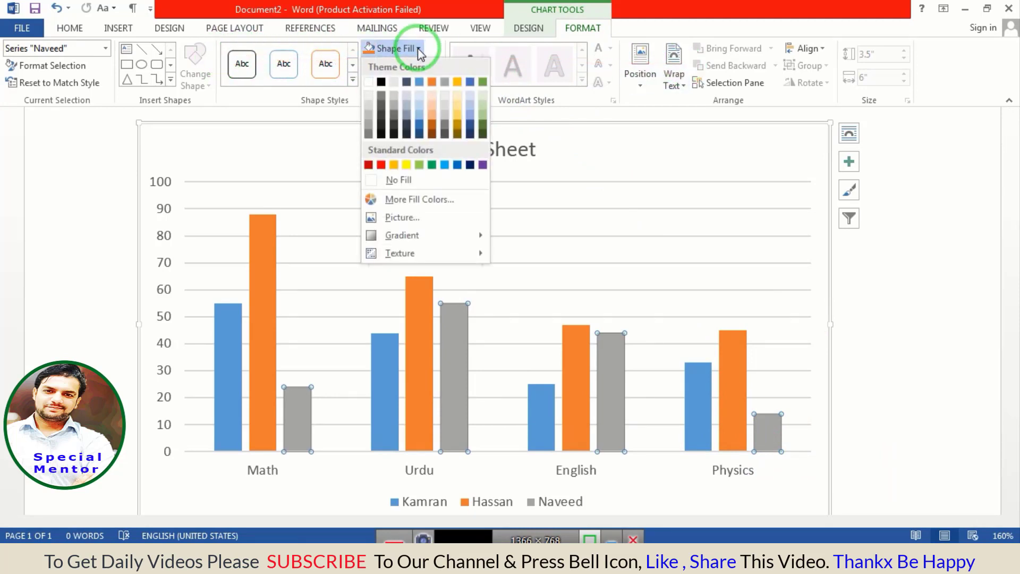
{"action": "left_click", "coordinate": [380, 165]}
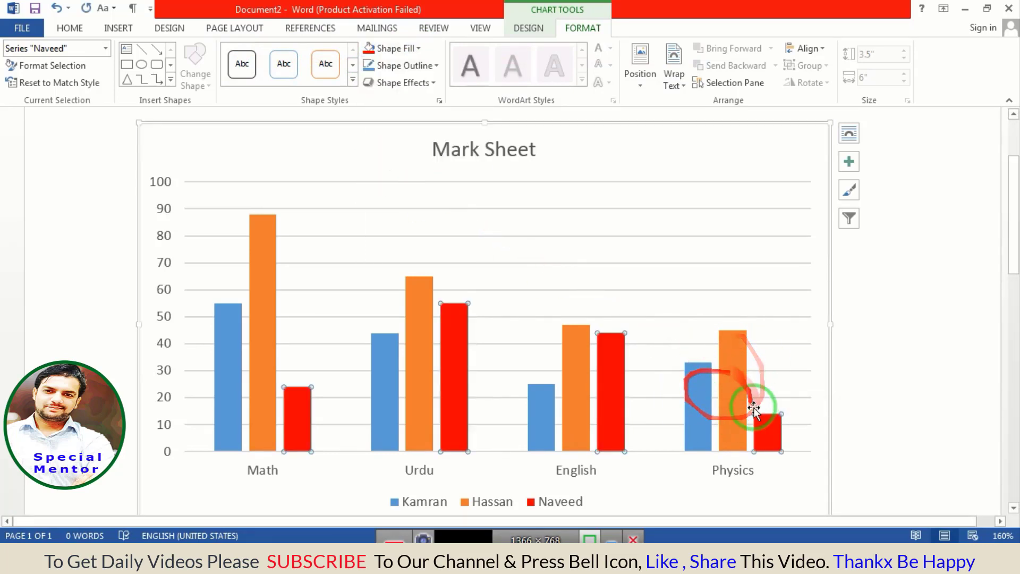
Give Hassan's columns a dark blue Shape Fill
{"action": "left_click", "coordinate": [729, 365]}
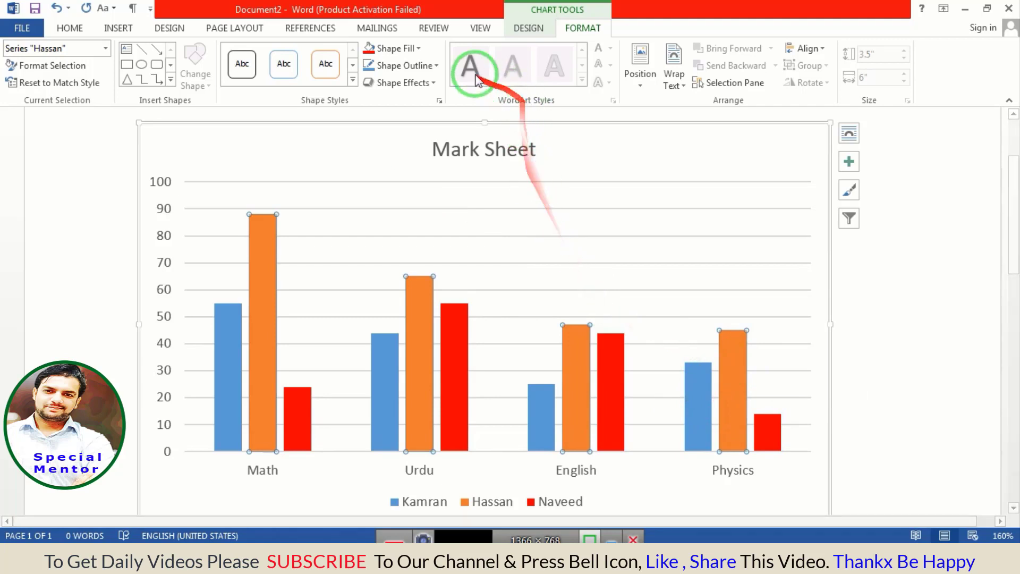
{"action": "left_click", "coordinate": [420, 49]}
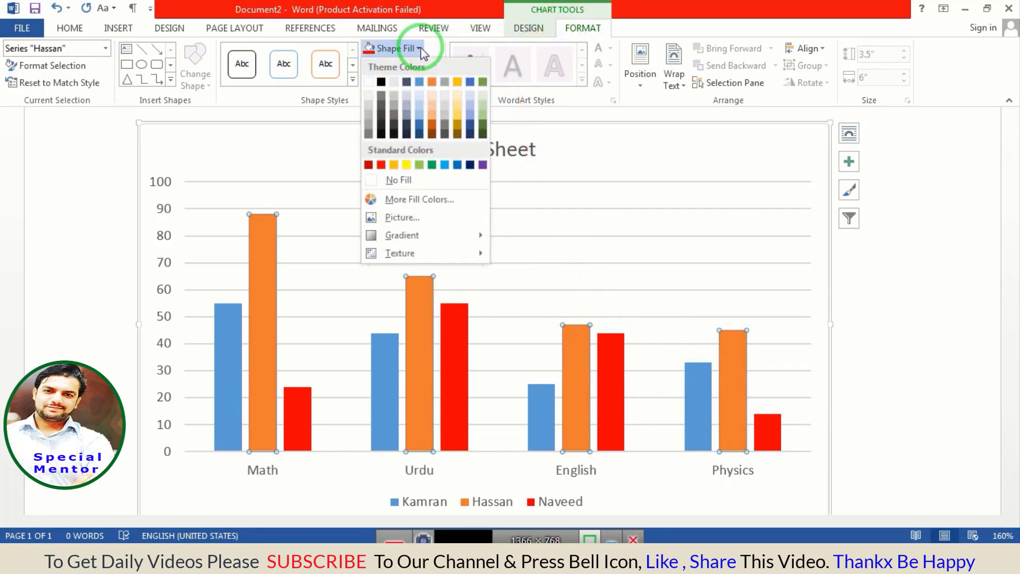
{"action": "left_click", "coordinate": [470, 165]}
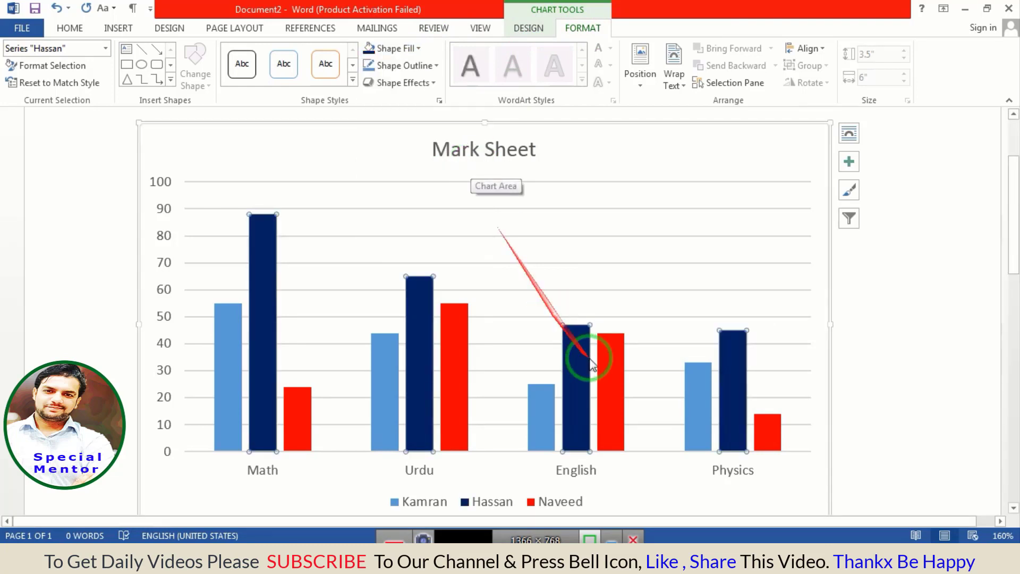
{"action": "left_click", "coordinate": [604, 299]}
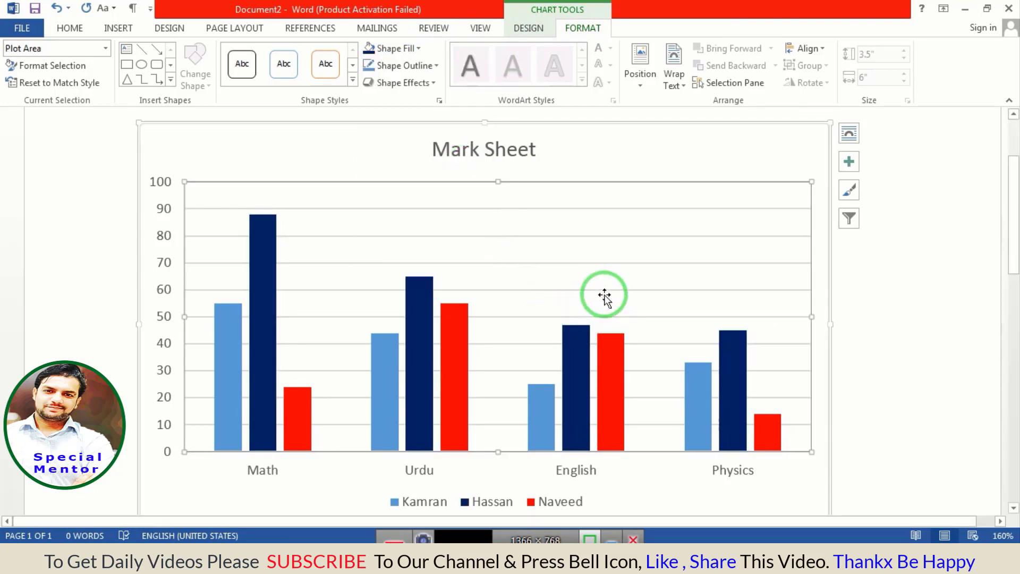
Try a grey gradient chart style, then settle on a plain style with value labels inside columns
{"action": "left_click", "coordinate": [541, 31]}
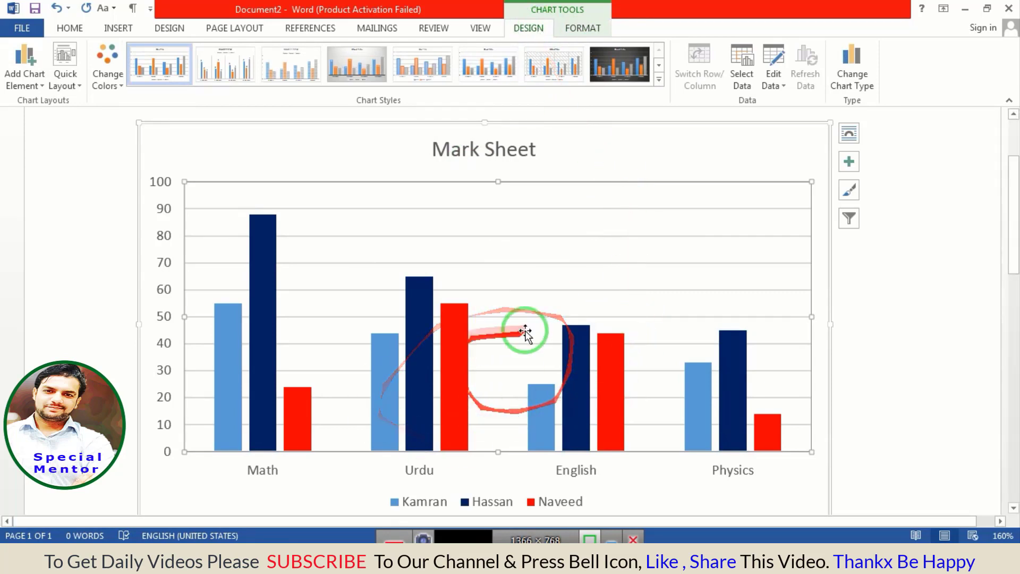
{"action": "left_click", "coordinate": [659, 81]}
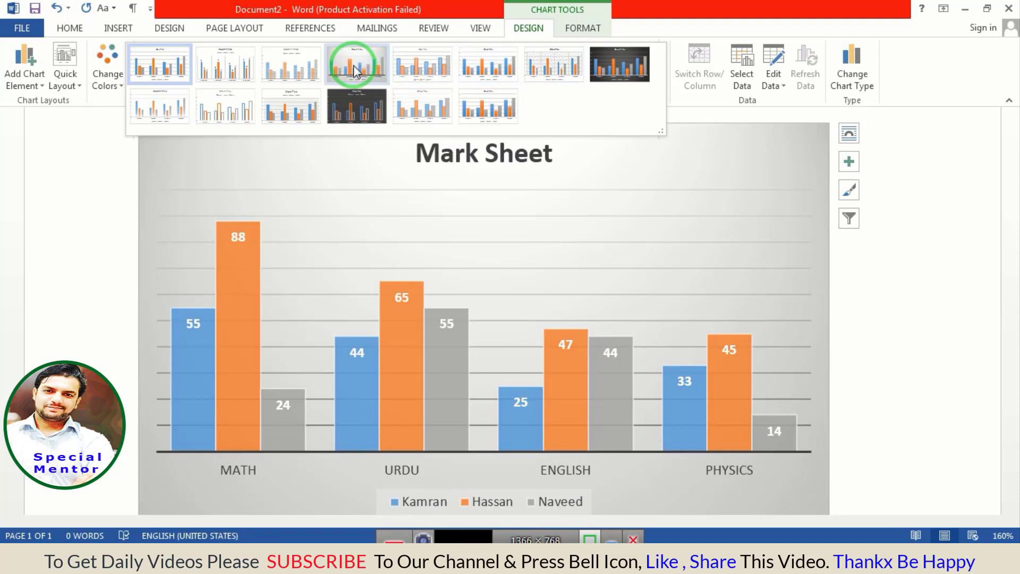
{"action": "left_click", "coordinate": [355, 70]}
{"action": "mouse_move", "coordinate": [404, 315]}
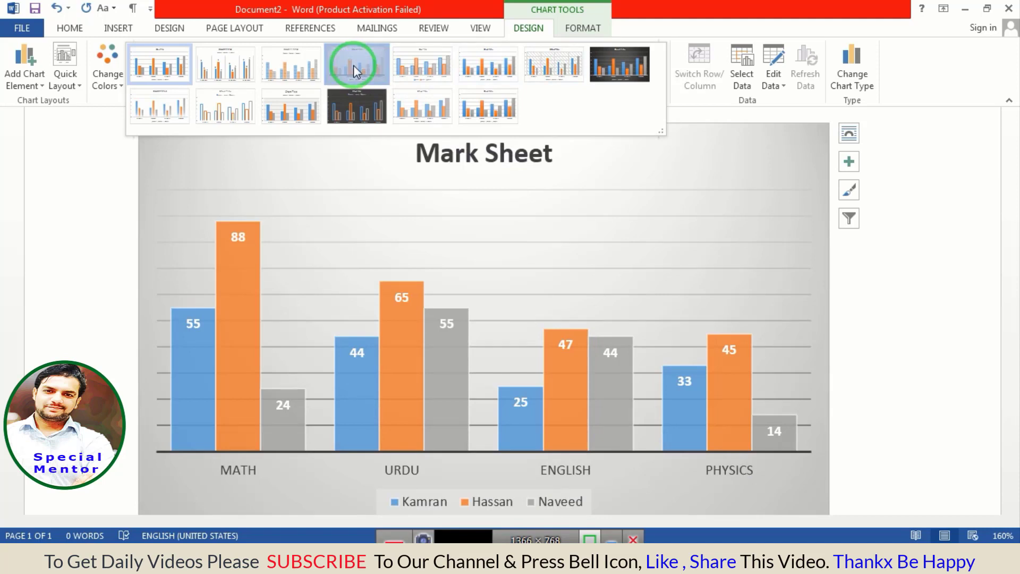
{"action": "left_click", "coordinate": [401, 319]}
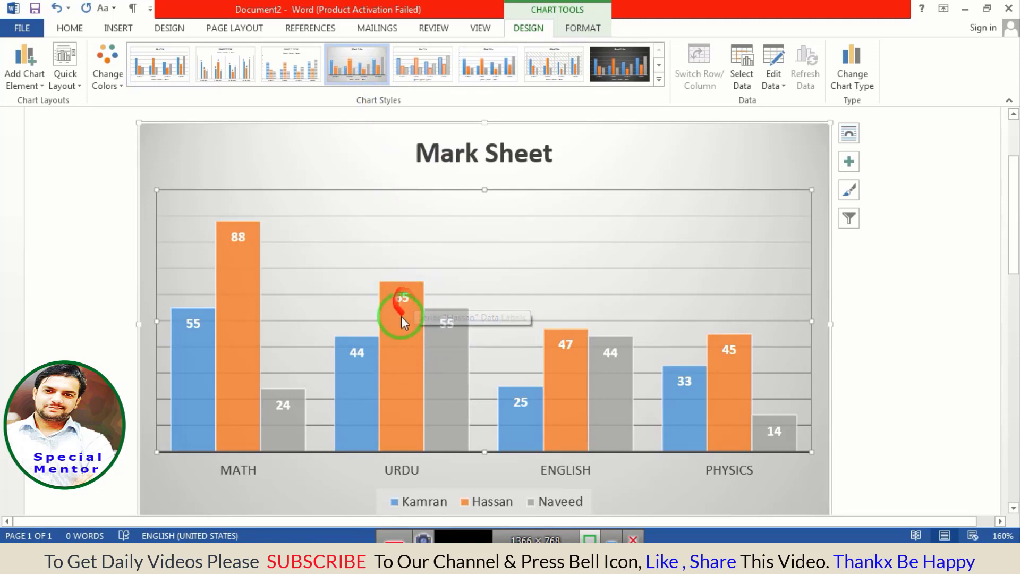
{"action": "scroll", "coordinate": [408, 325], "scroll_direction": "down", "scroll_amount": 1}
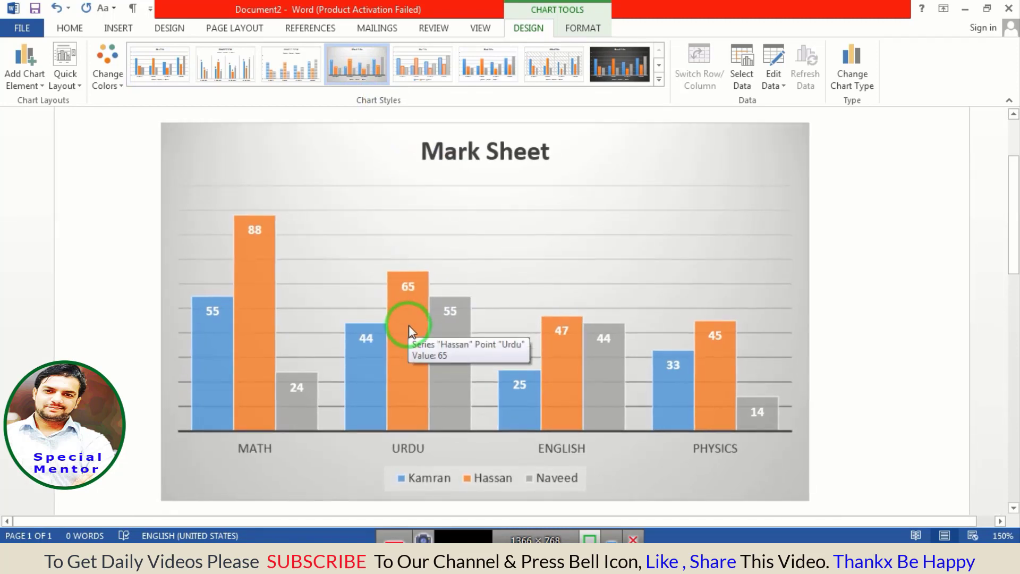
{"action": "left_click", "coordinate": [402, 352]}
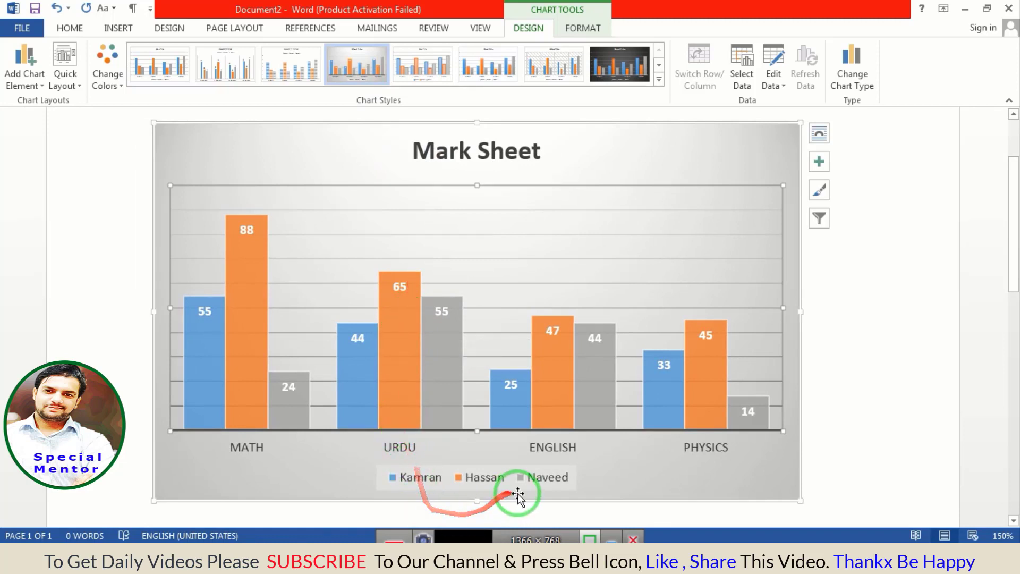
{"action": "left_click", "coordinate": [555, 491]}
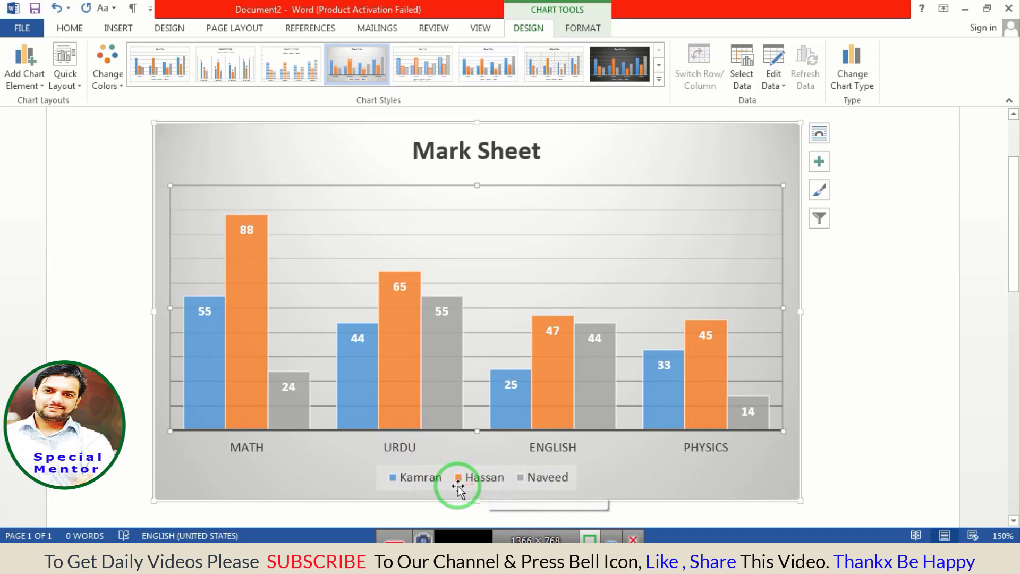
{"action": "left_click", "coordinate": [565, 450]}
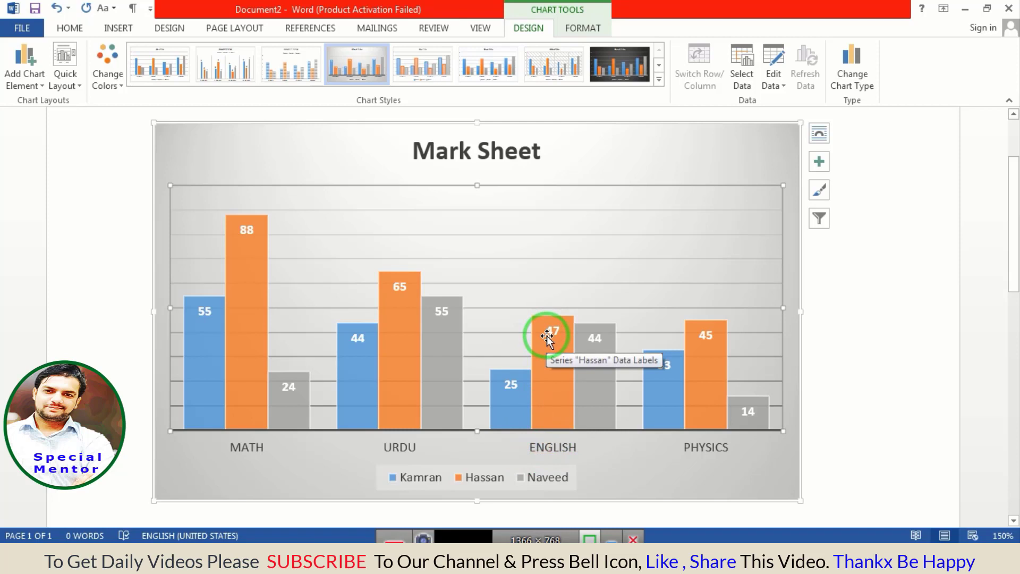
{"action": "left_click", "coordinate": [659, 79]}
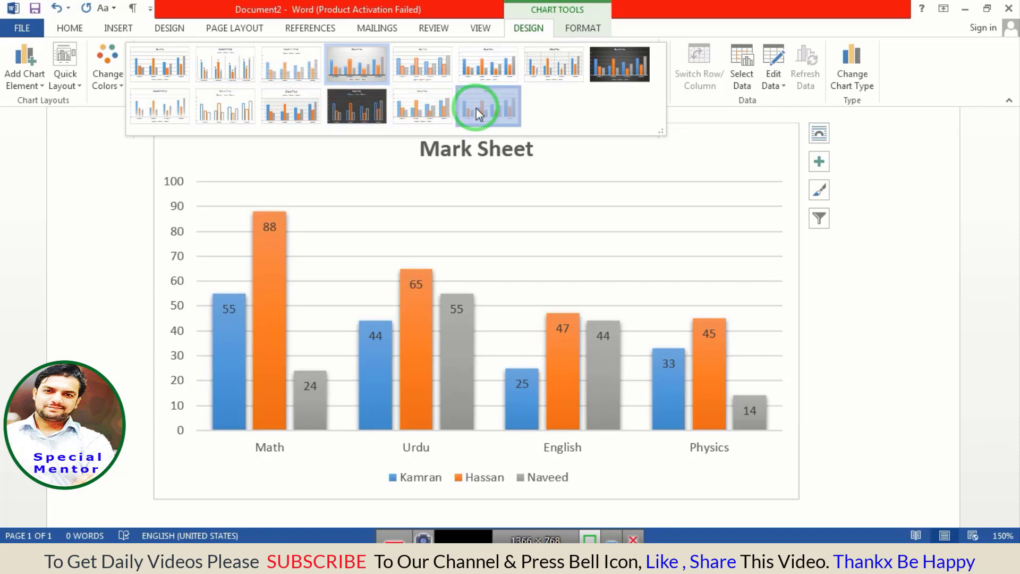
{"action": "left_click", "coordinate": [476, 107]}
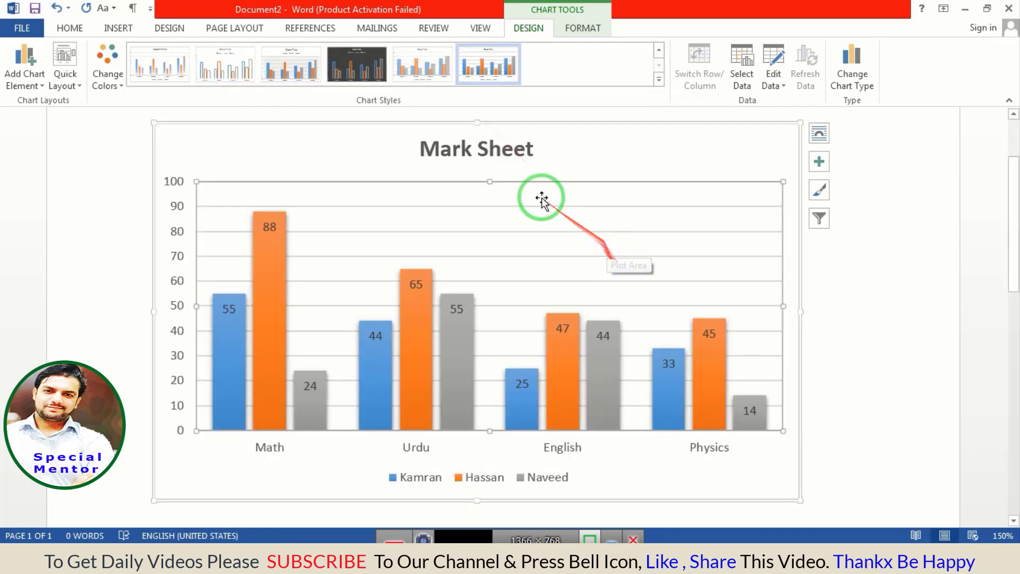
{"action": "left_click", "coordinate": [590, 159]}
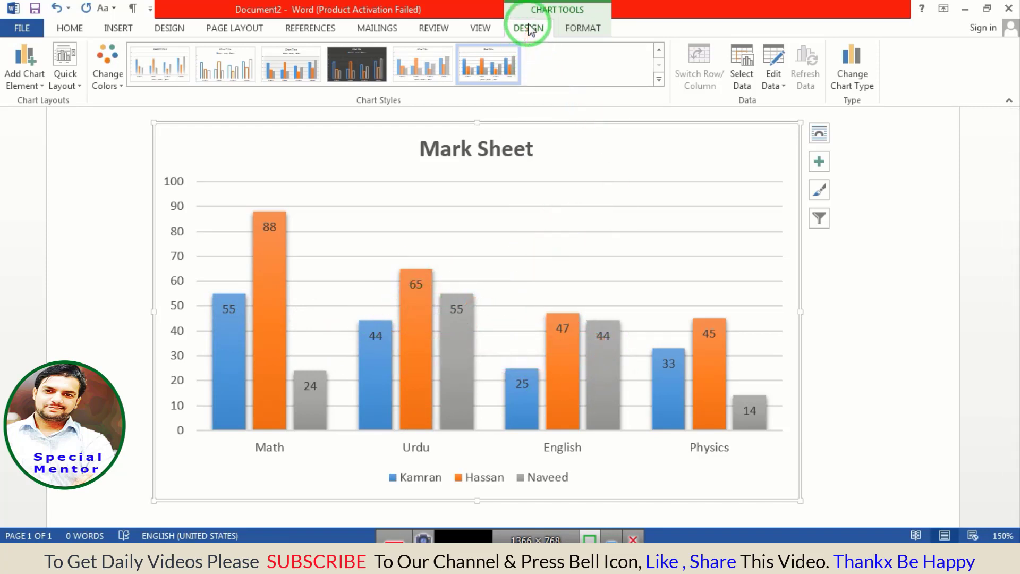
{"action": "left_click", "coordinate": [888, 232]}
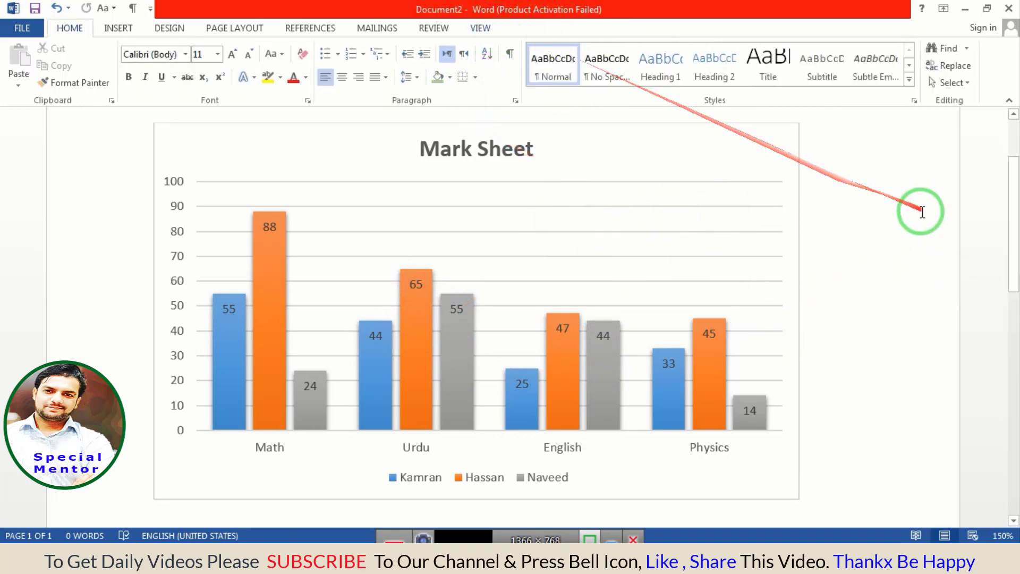
{"action": "left_click", "coordinate": [560, 221]}
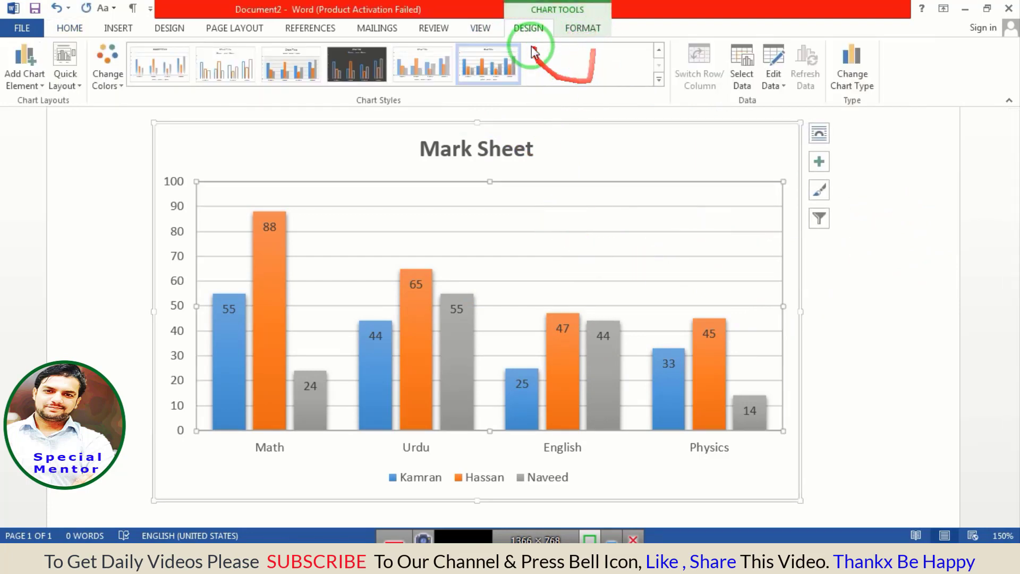
Open the chart's data sheet, dismissing the activation notice and moving the data window above the chart
{"action": "left_click", "coordinate": [778, 90]}
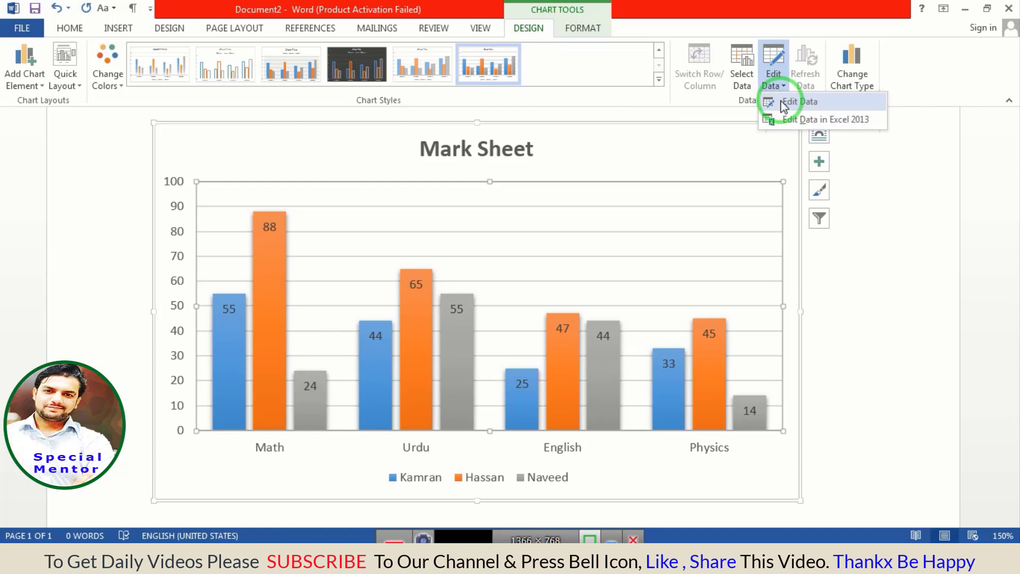
{"action": "left_click", "coordinate": [784, 104]}
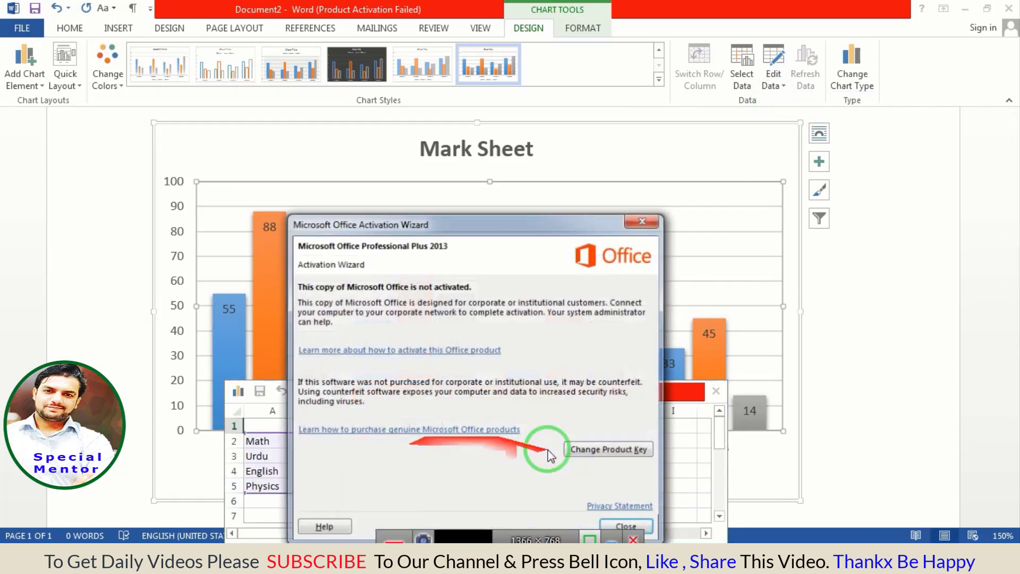
{"action": "left_click_drag", "start_coordinate": [468, 230], "coordinate": [414, 78]}
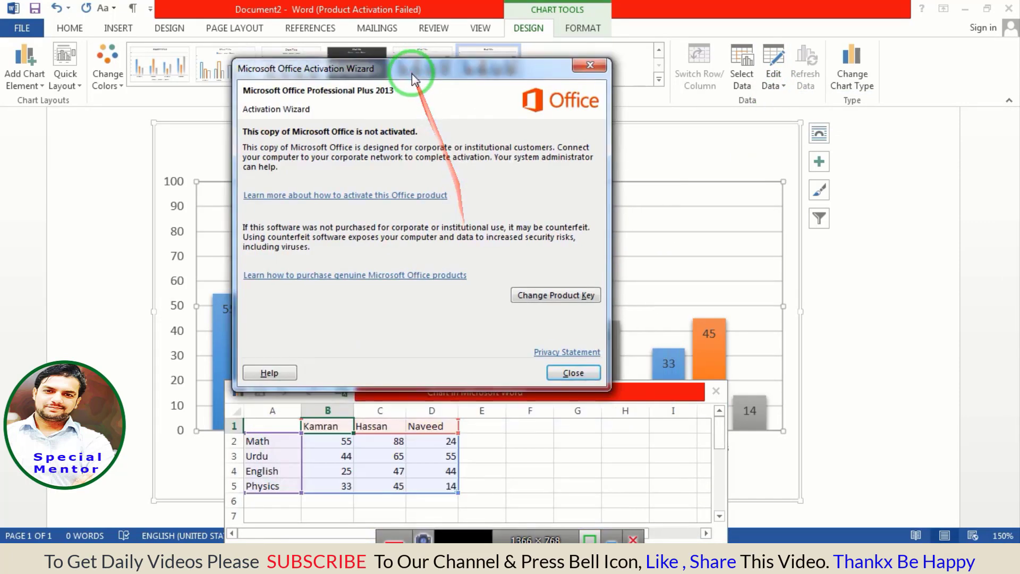
{"action": "left_click", "coordinate": [589, 65]}
{"action": "mouse_move", "coordinate": [543, 393]}
{"action": "left_mouse_down"}
{"action": "mouse_move", "coordinate": [612, 266]}
{"action": "mouse_move", "coordinate": [660, 97]}
{"action": "mouse_move", "coordinate": [737, 107]}
{"action": "left_mouse_up"}
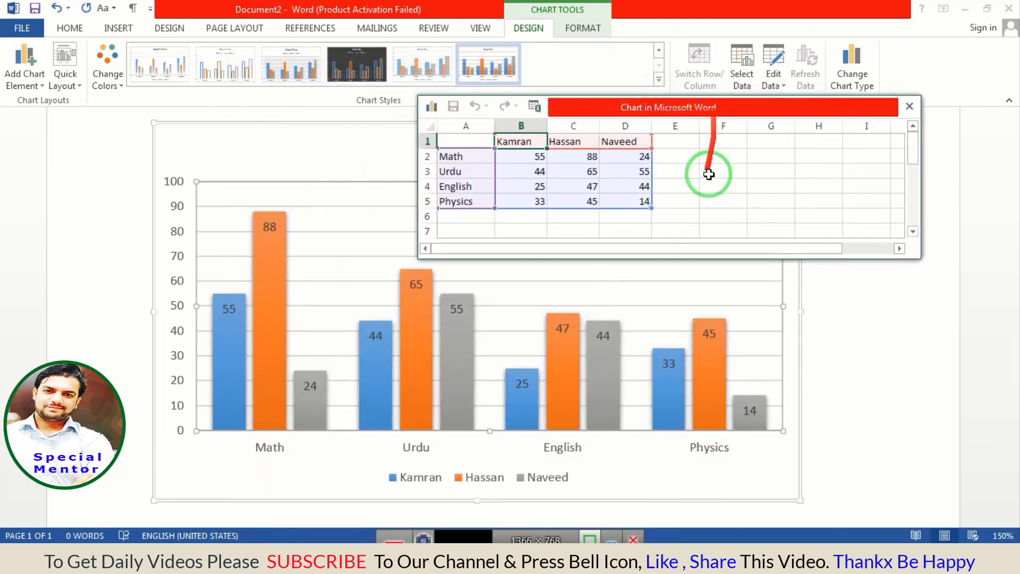
Enter 22 in Kamran's Math cell, fixing an accidental 78, then select the Math category cell
{"action": "left_click", "coordinate": [538, 161]}
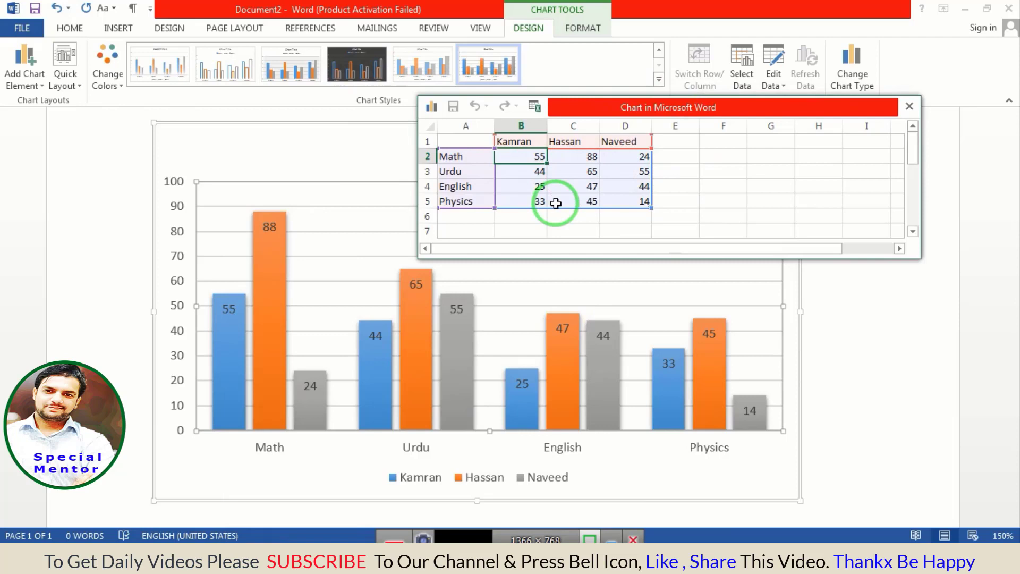
{"action": "type", "text": "78"}
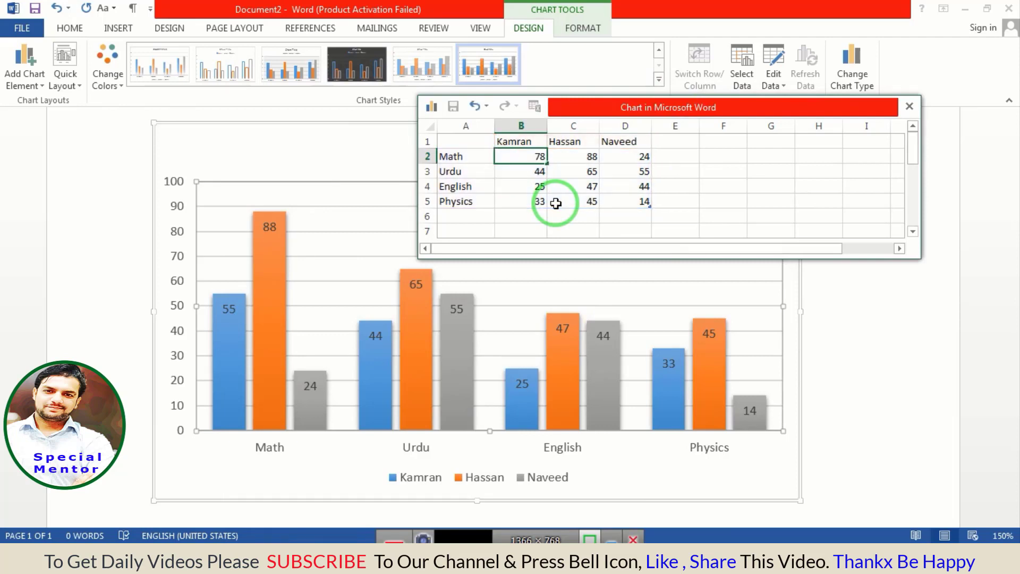
{"action": "key", "text": "Return"}
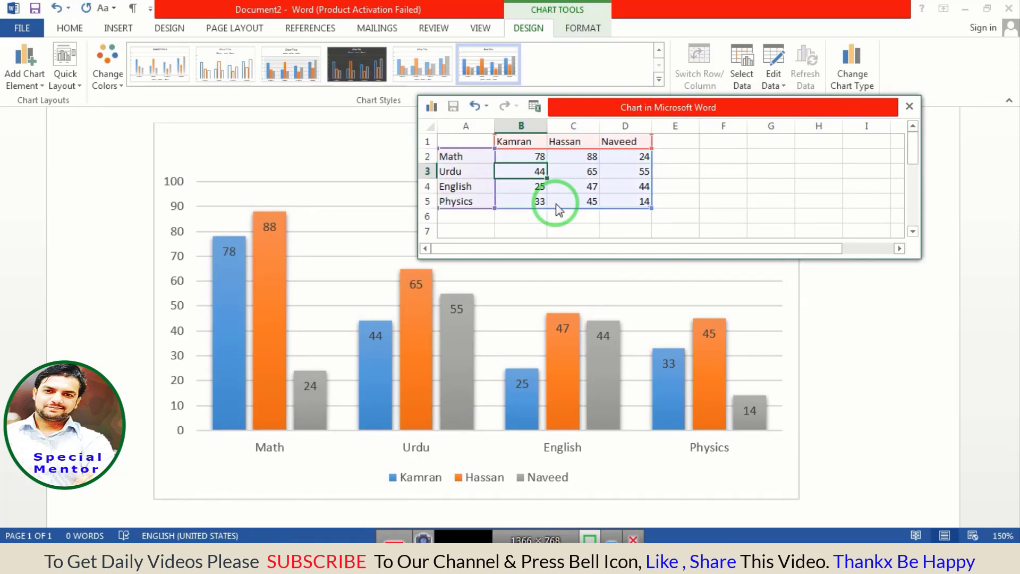
{"action": "left_click", "coordinate": [533, 158]}
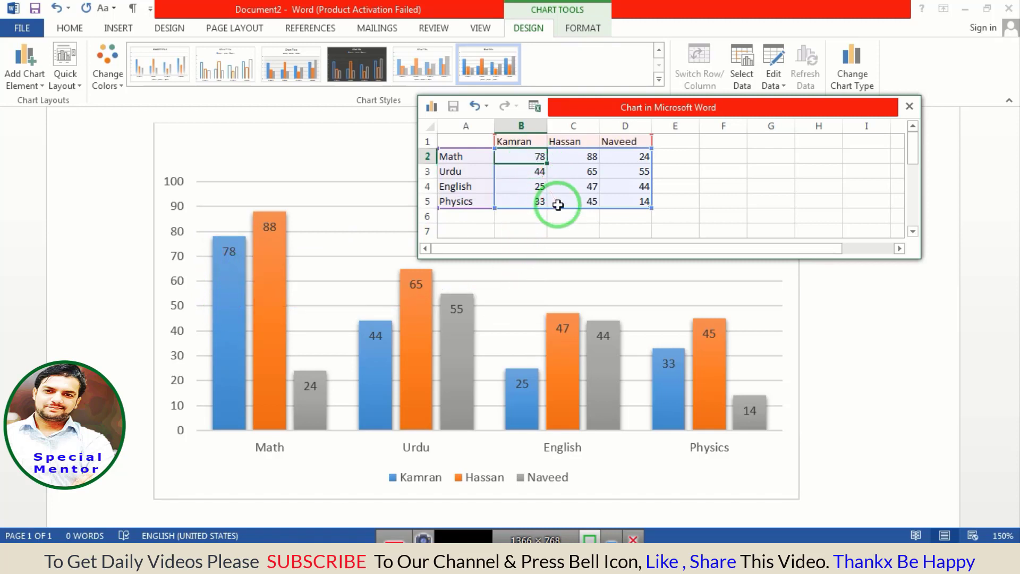
{"action": "key", "text": "Delete"}
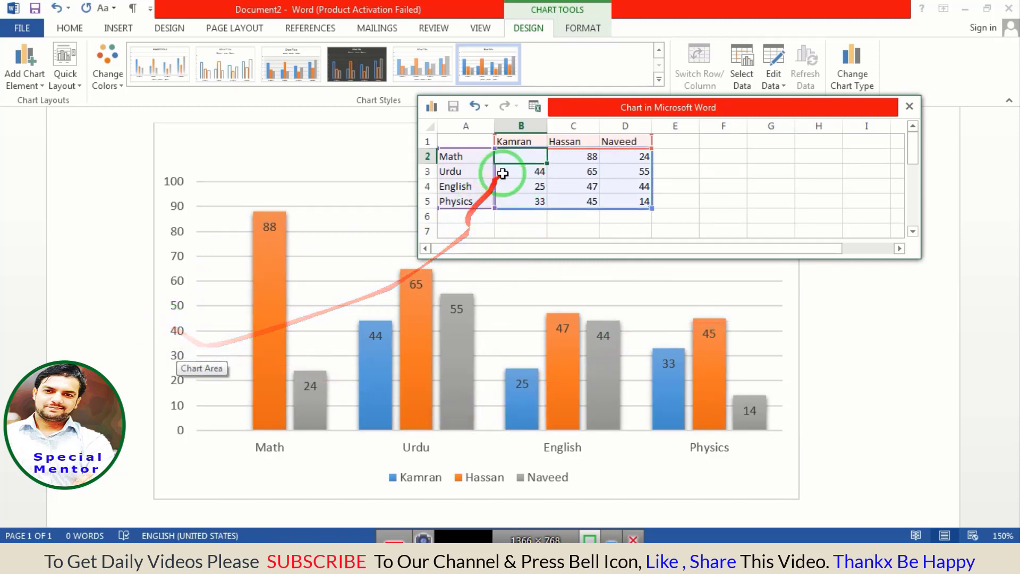
{"action": "type", "text": "22"}
{"action": "key", "text": "Return"}
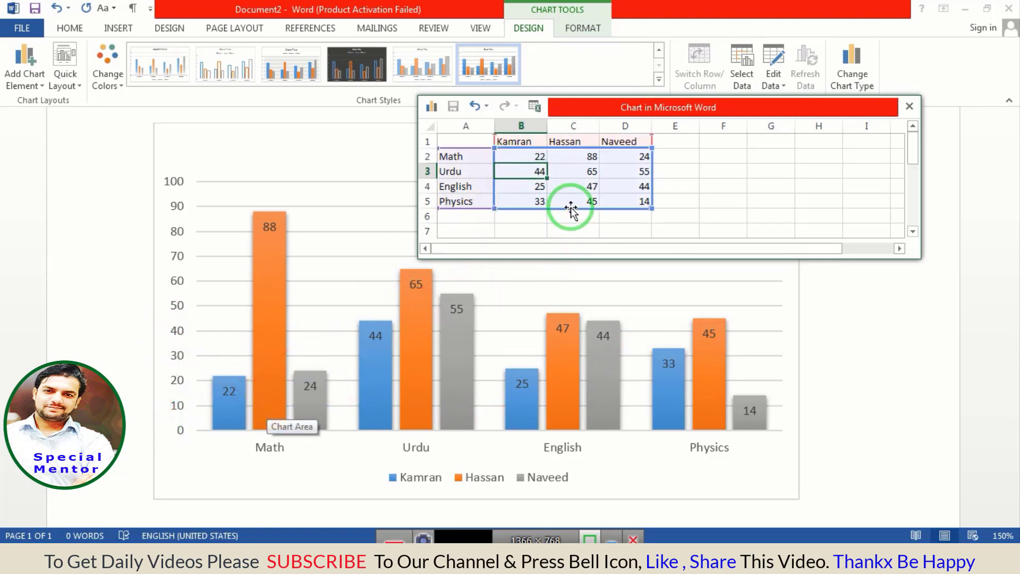
{"action": "left_click", "coordinate": [630, 216]}
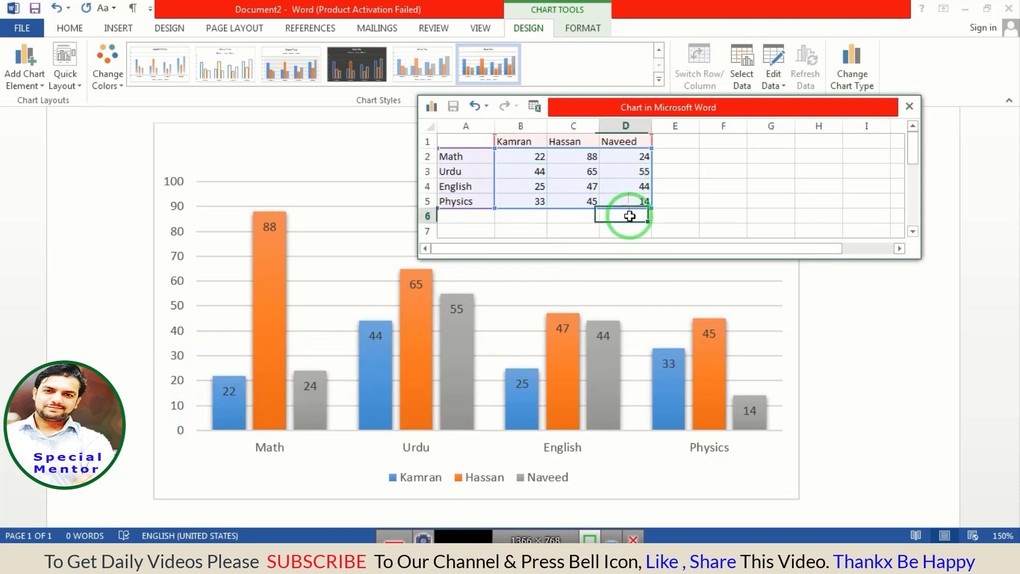
{"action": "left_click", "coordinate": [481, 230]}
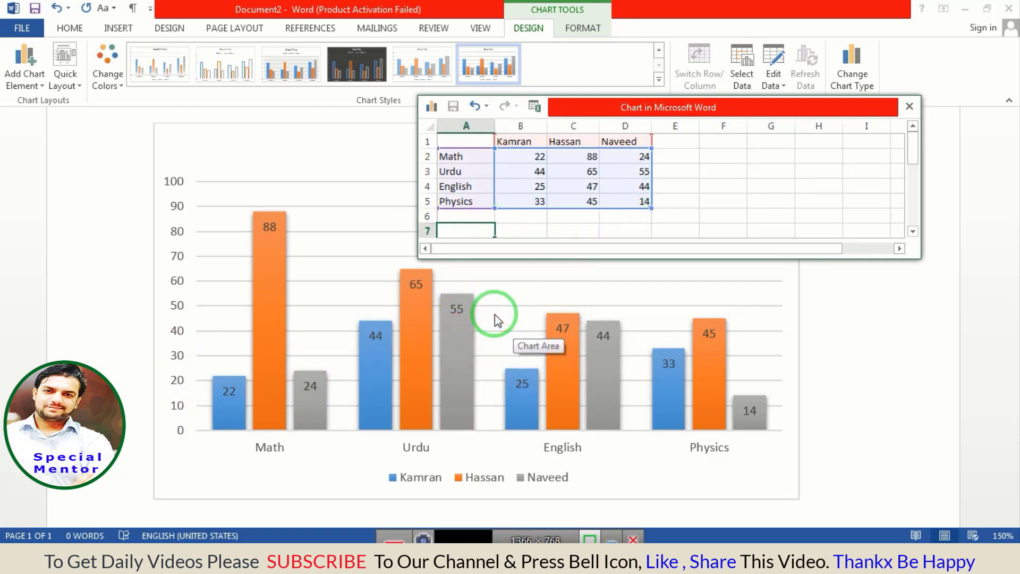
{"action": "left_click", "coordinate": [478, 156]}
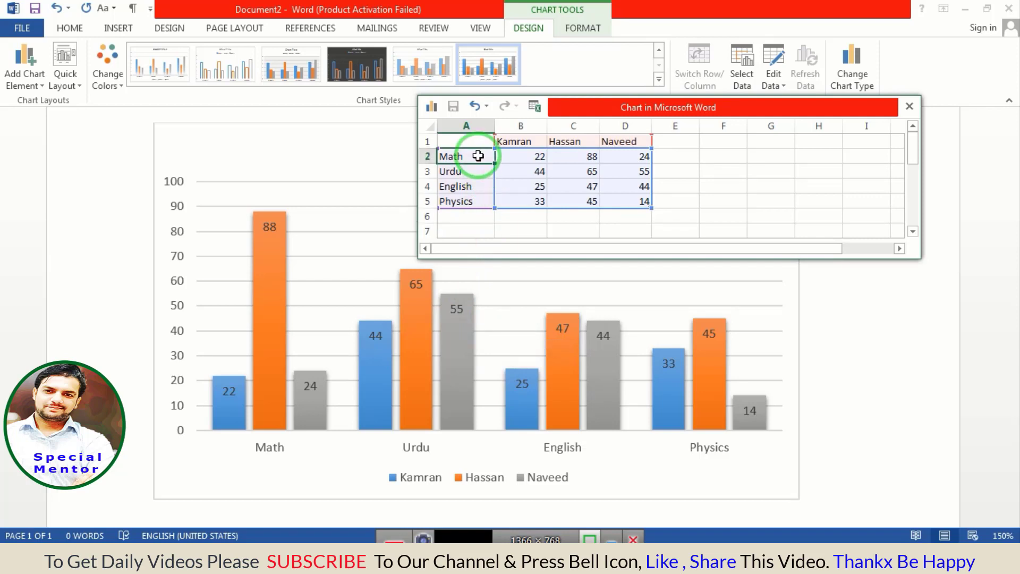
Rename the four category rows January, February, March and April
{"action": "type", "text": "January"}
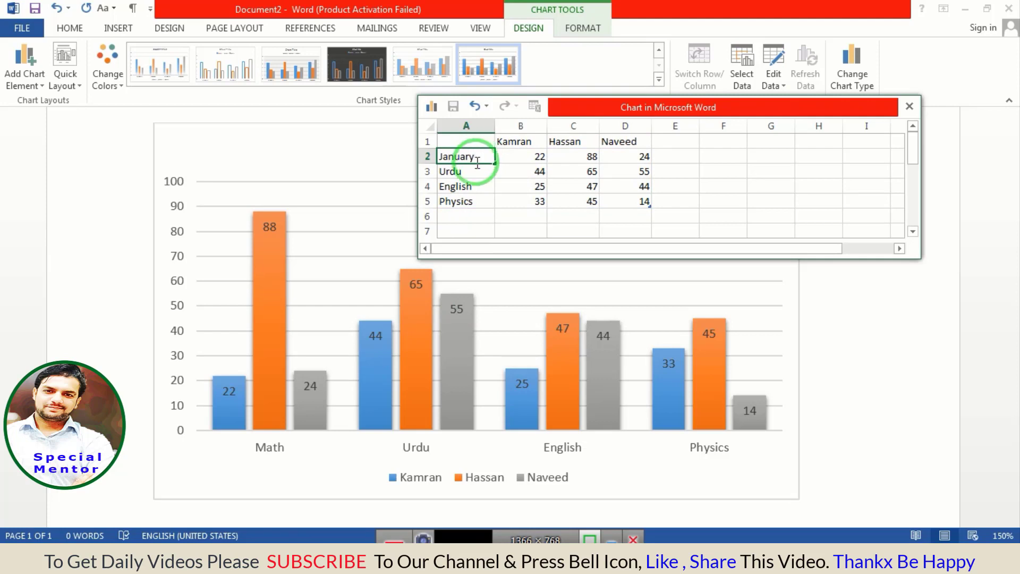
{"action": "left_click", "coordinate": [476, 176]}
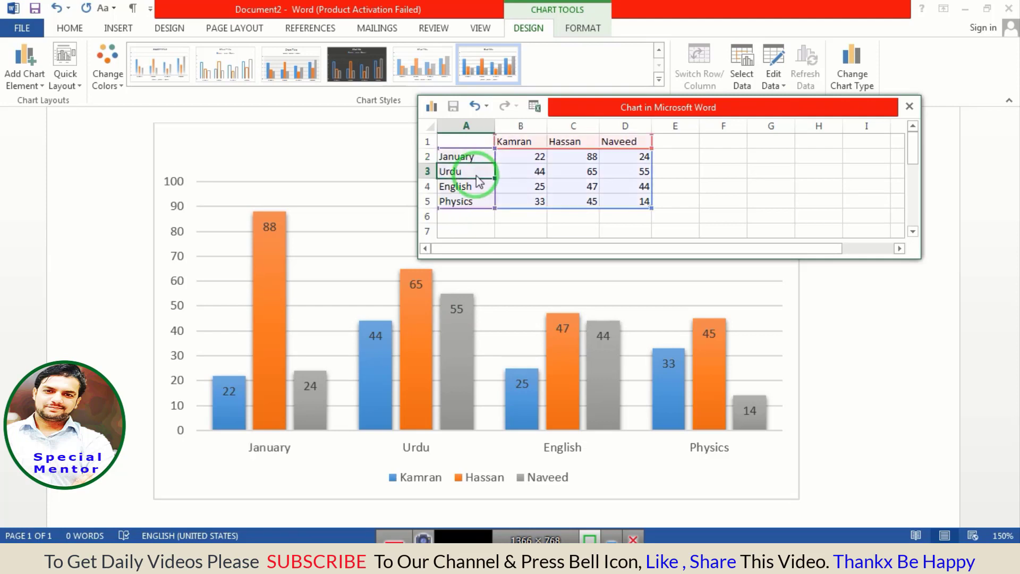
{"action": "type", "text": "February"}
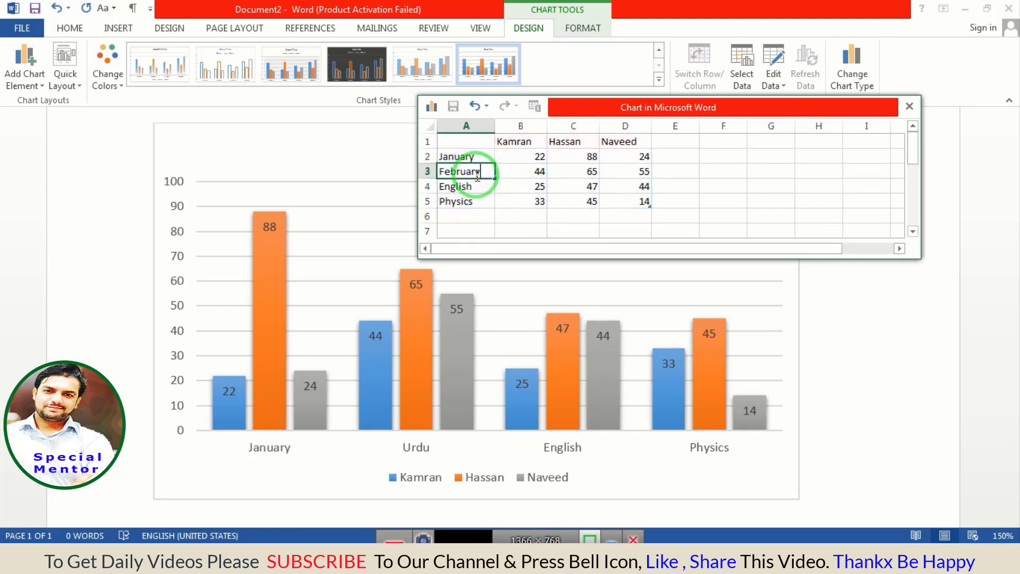
{"action": "left_click", "coordinate": [477, 182]}
{"action": "type", "text": "March"}
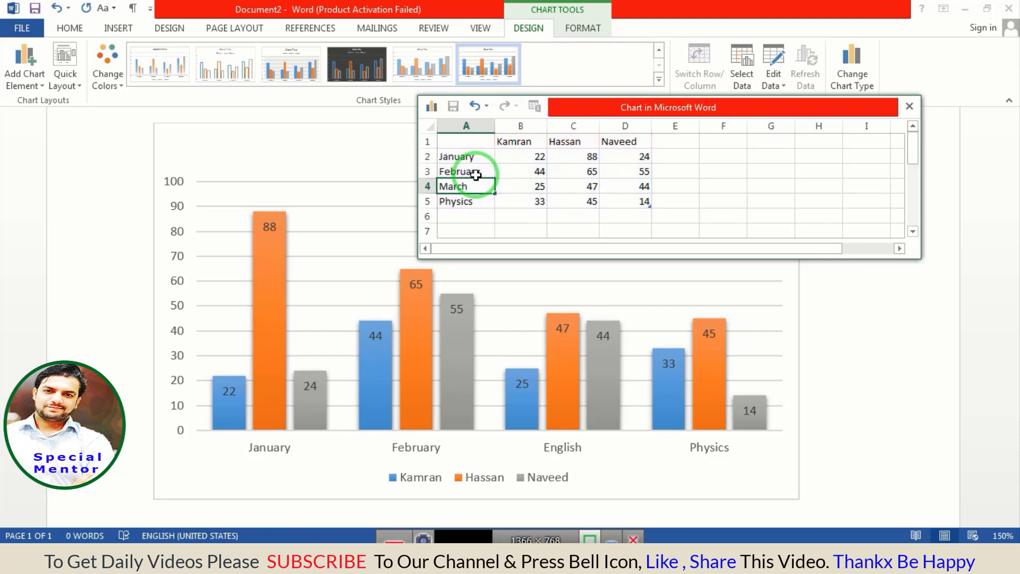
{"action": "key", "text": "Return"}
{"action": "type", "text": "April"}
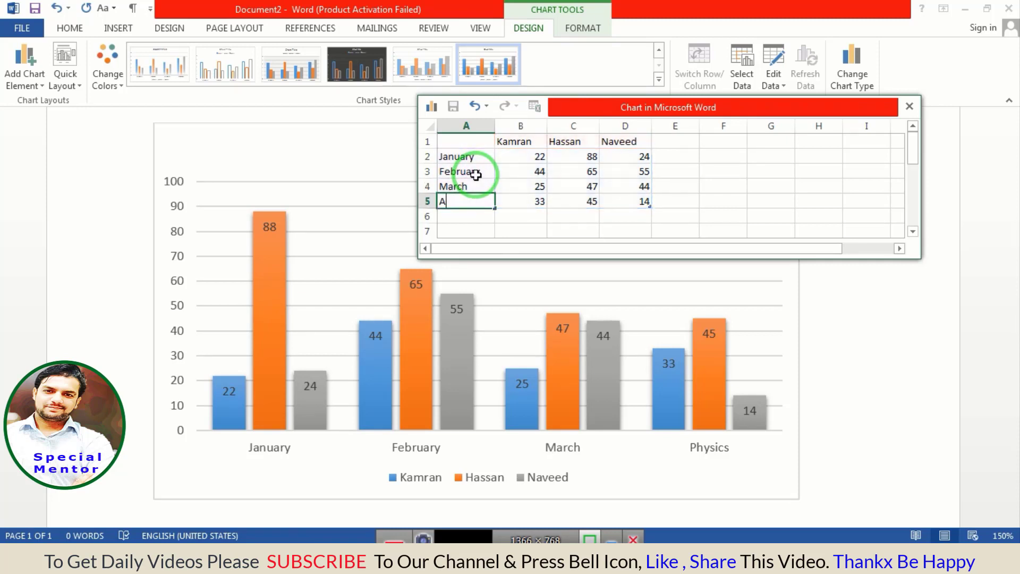
{"action": "left_click", "coordinate": [524, 186]}
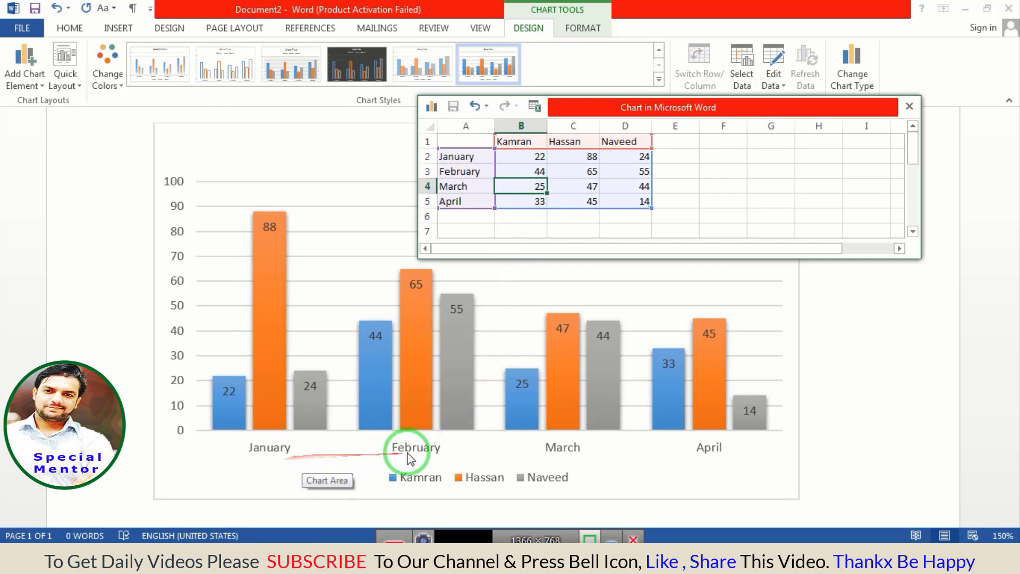
Rename the three series headers Laptop, LCD and Cameras, then close the data window
{"action": "left_click", "coordinate": [539, 142]}
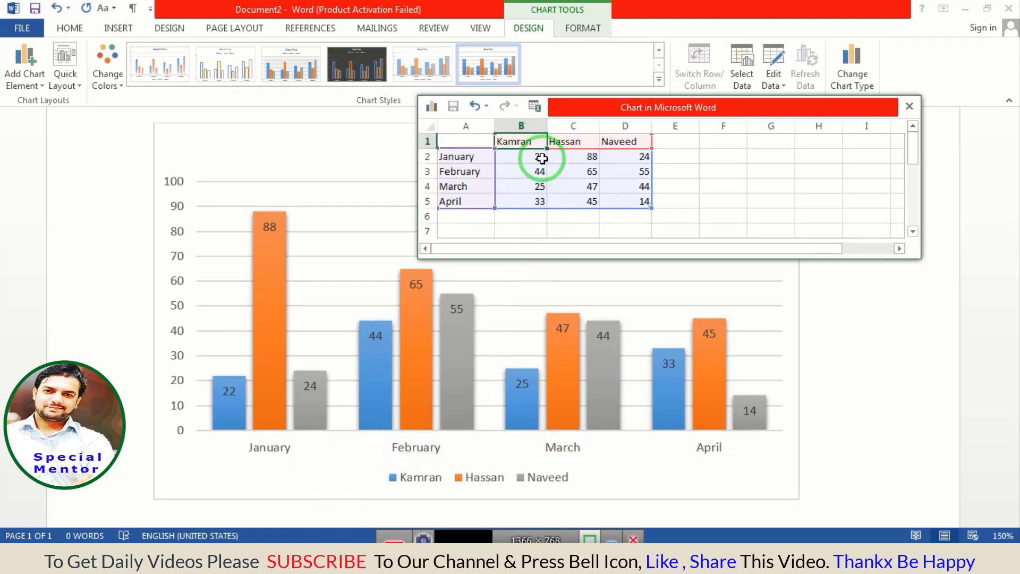
{"action": "type", "text": "Lapt"}
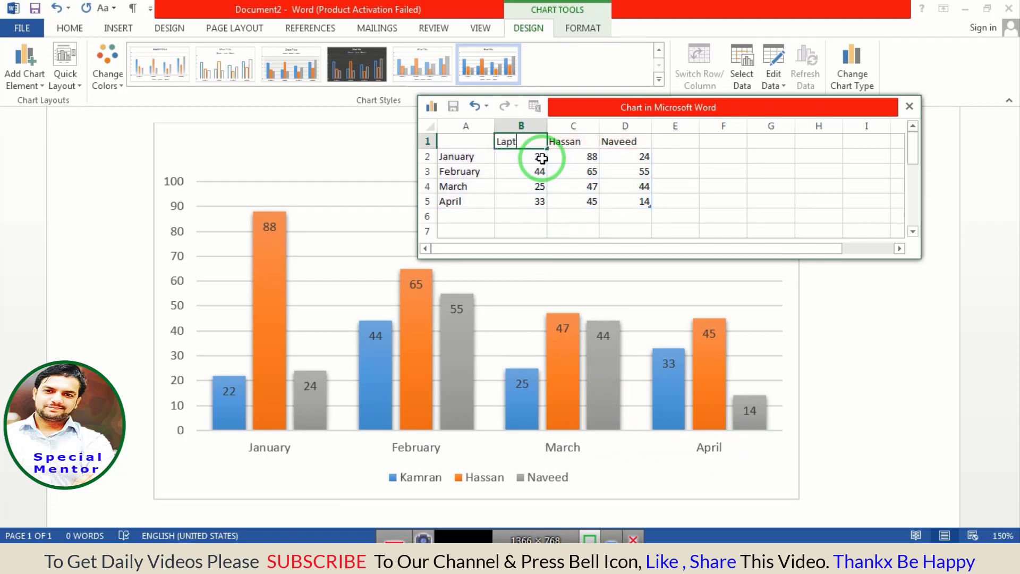
{"action": "type", "text": "p"}
{"action": "key", "text": "Tab"}
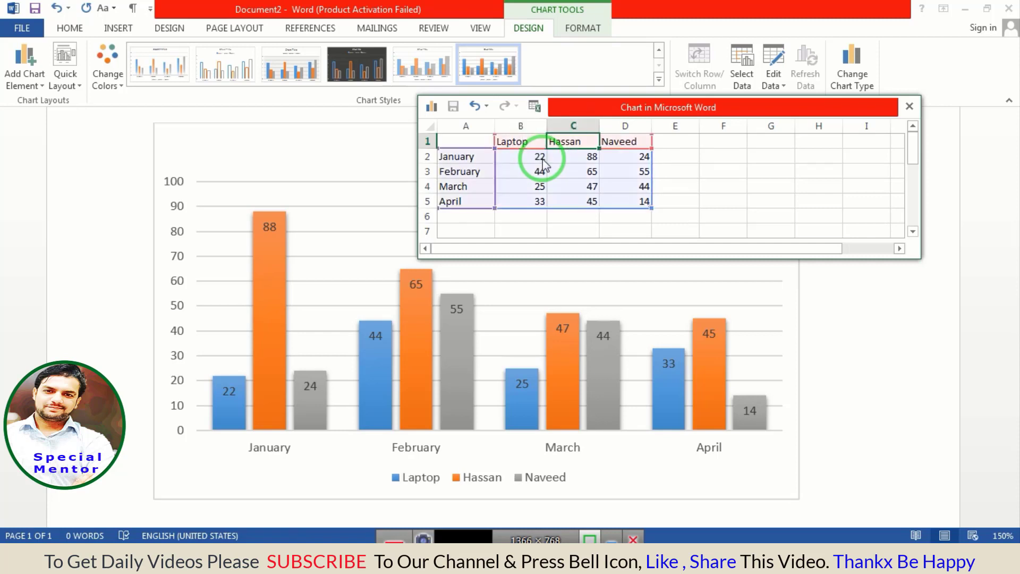
{"action": "type", "text": "LCD"}
{"action": "key", "text": "Tab"}
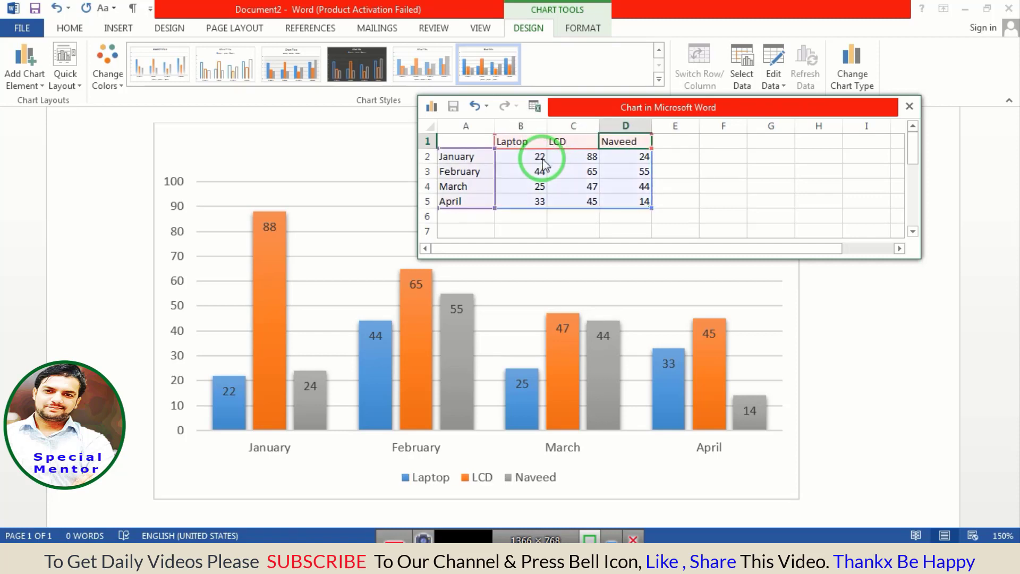
{"action": "type", "text": "Cameras"}
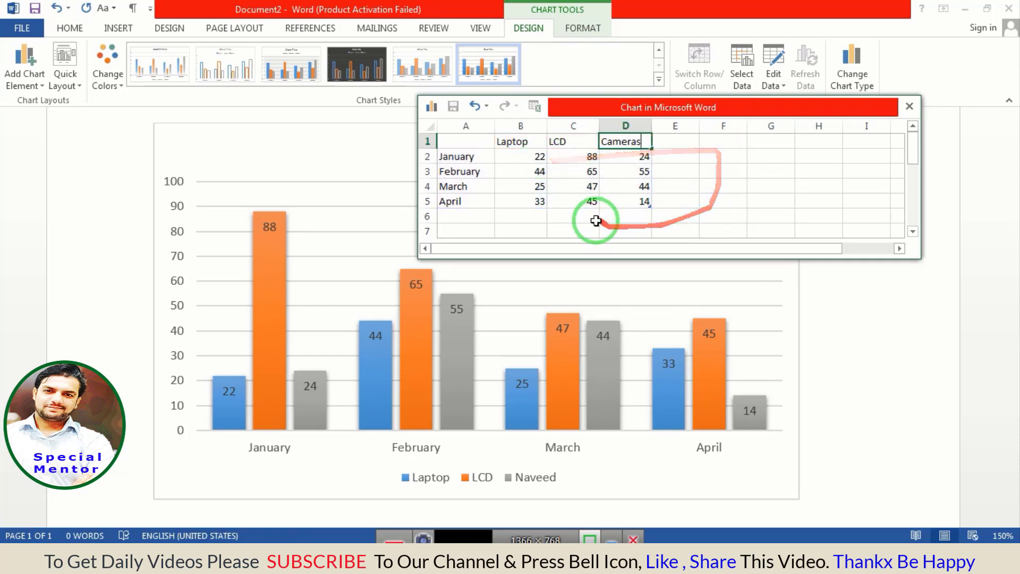
{"action": "left_click", "coordinate": [562, 208]}
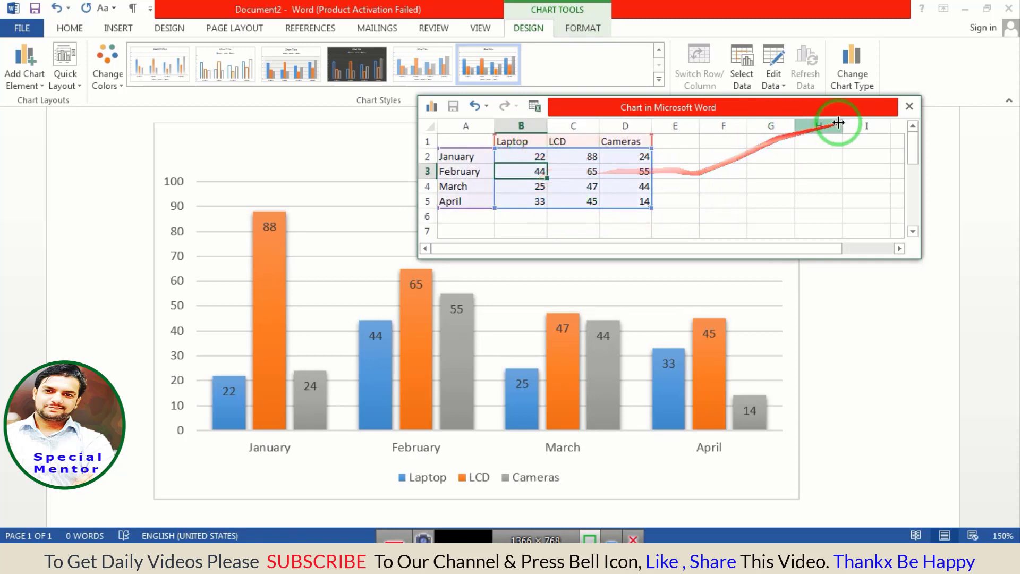
{"action": "left_click", "coordinate": [909, 107]}
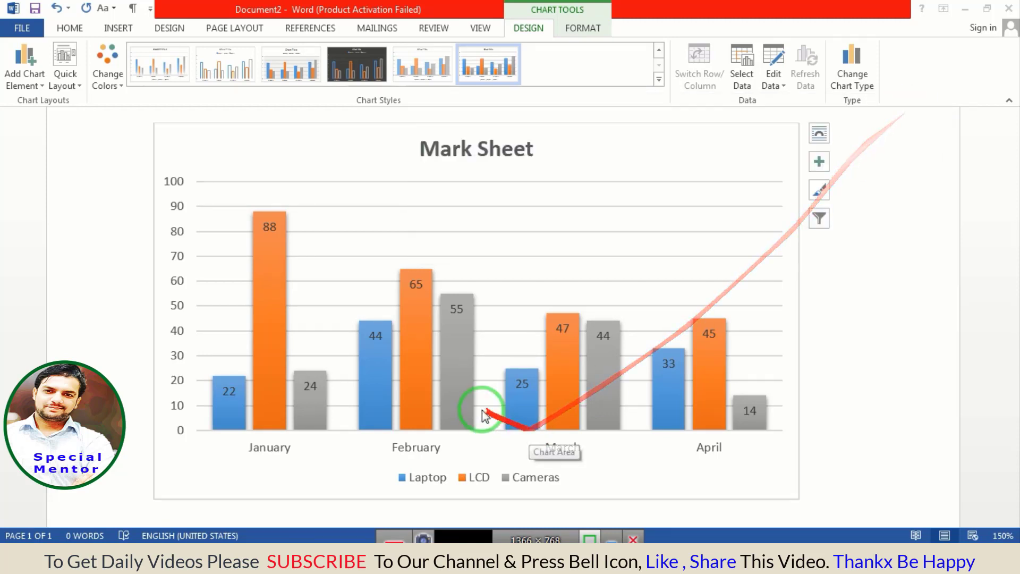
Replace the 'Mark Sheet' chart title text with 'Dimension Technology'
{"action": "left_click", "coordinate": [499, 149]}
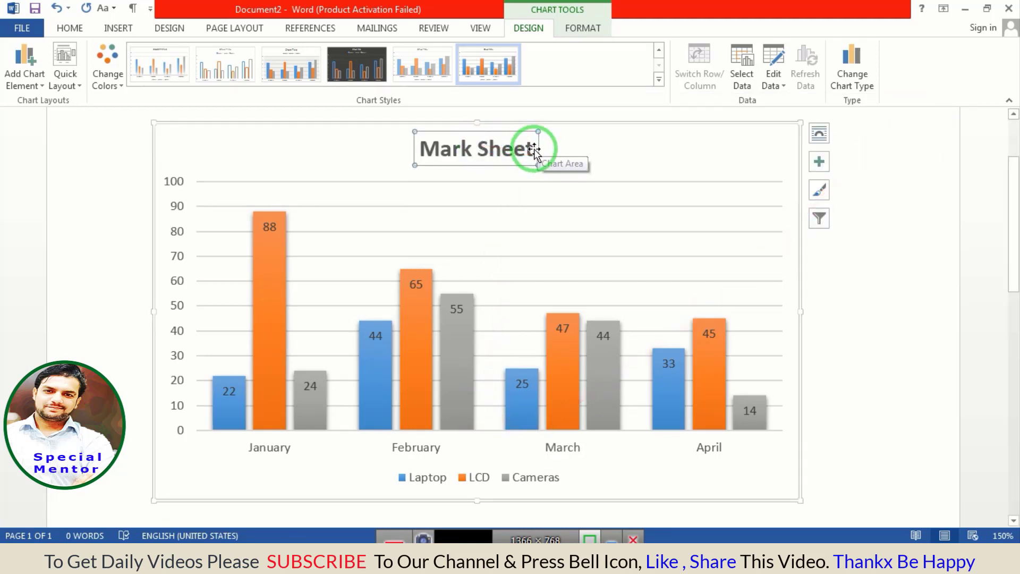
{"action": "left_click_drag", "start_coordinate": [538, 152], "coordinate": [447, 152]}
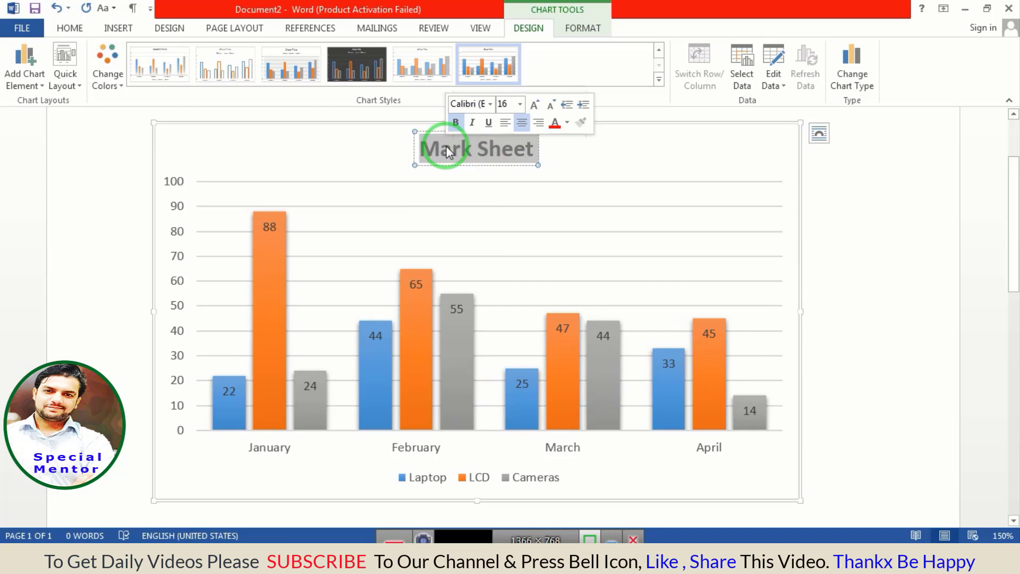
{"action": "type", "text": "De"}
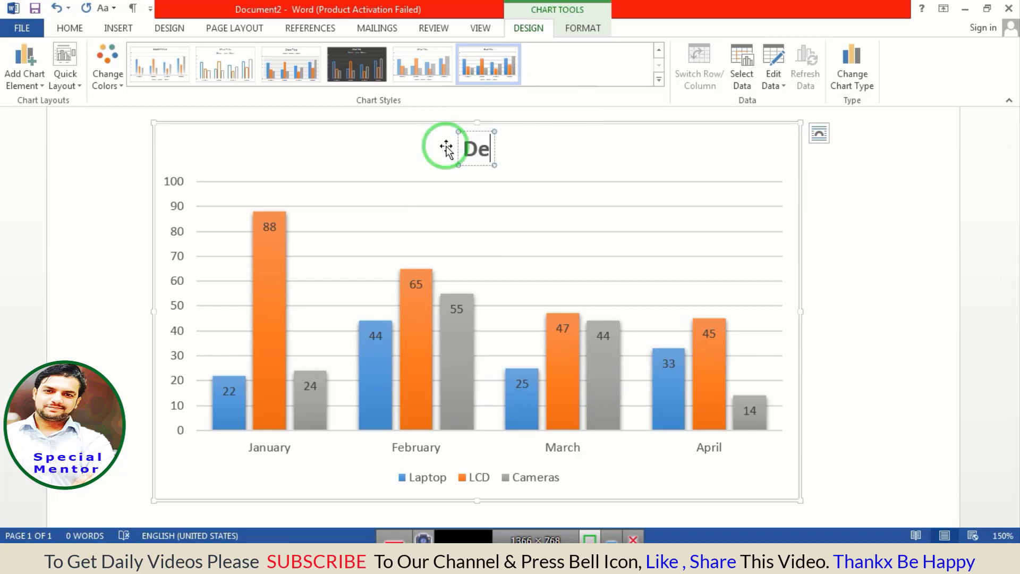
{"action": "key", "text": "BackSpace"}
{"action": "type", "text": "imension"}
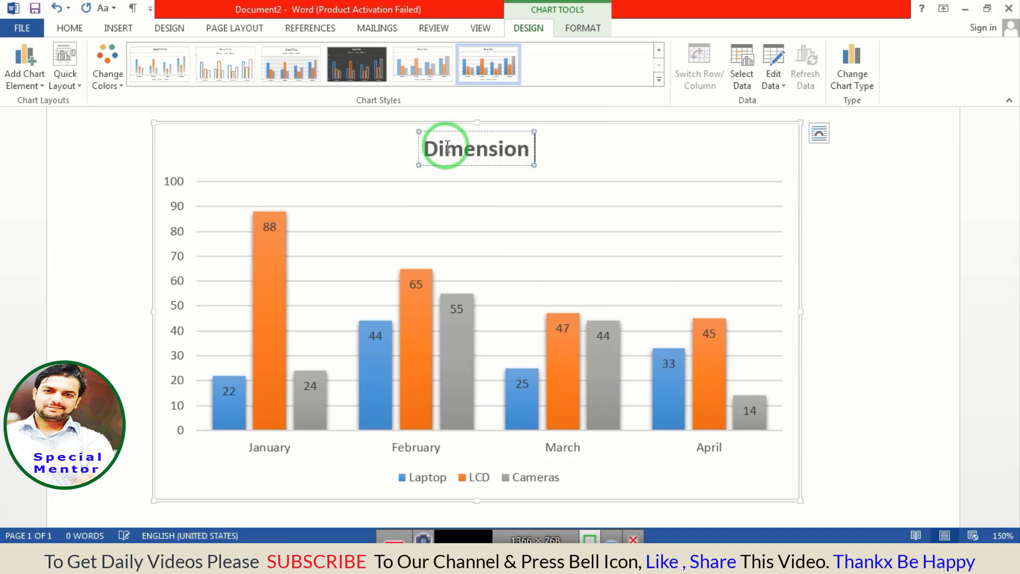
{"action": "type", "text": " Technology"}
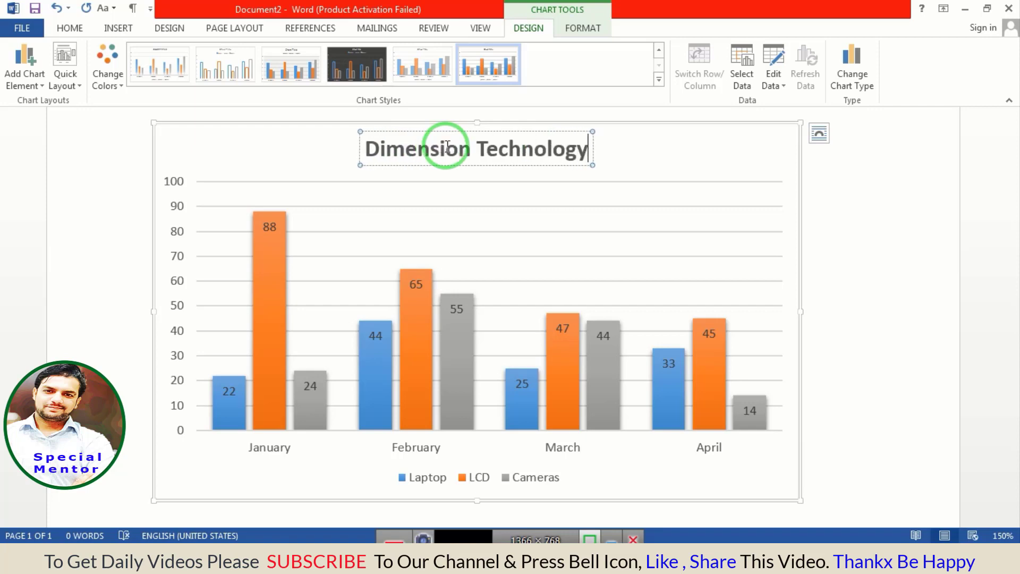
{"action": "left_click", "coordinate": [451, 208]}
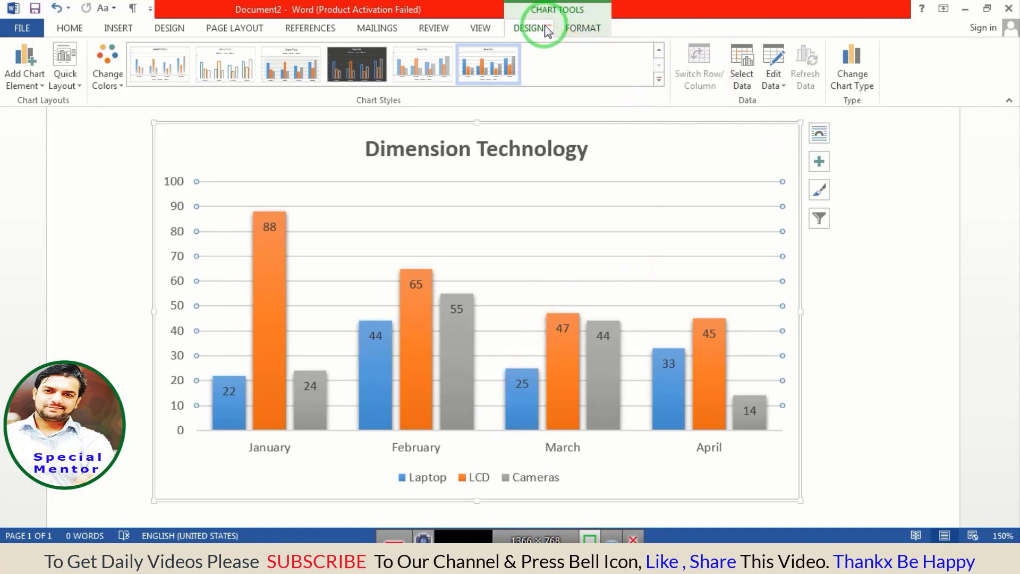
Switch the chart type to Column > 3-D Column
{"action": "left_click", "coordinate": [868, 88]}
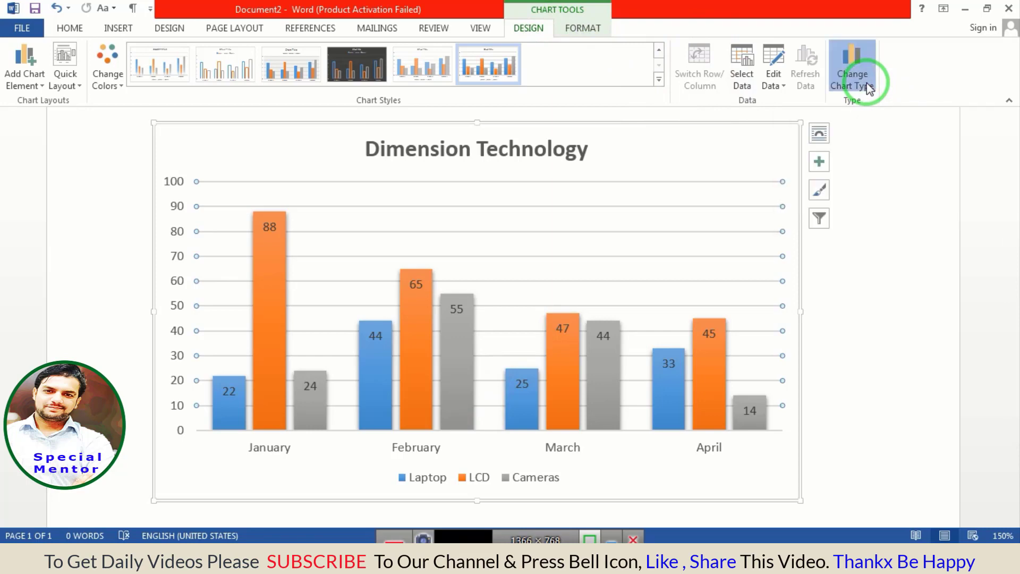
{"action": "left_click_drag", "start_coordinate": [432, 61], "coordinate": [502, 64]}
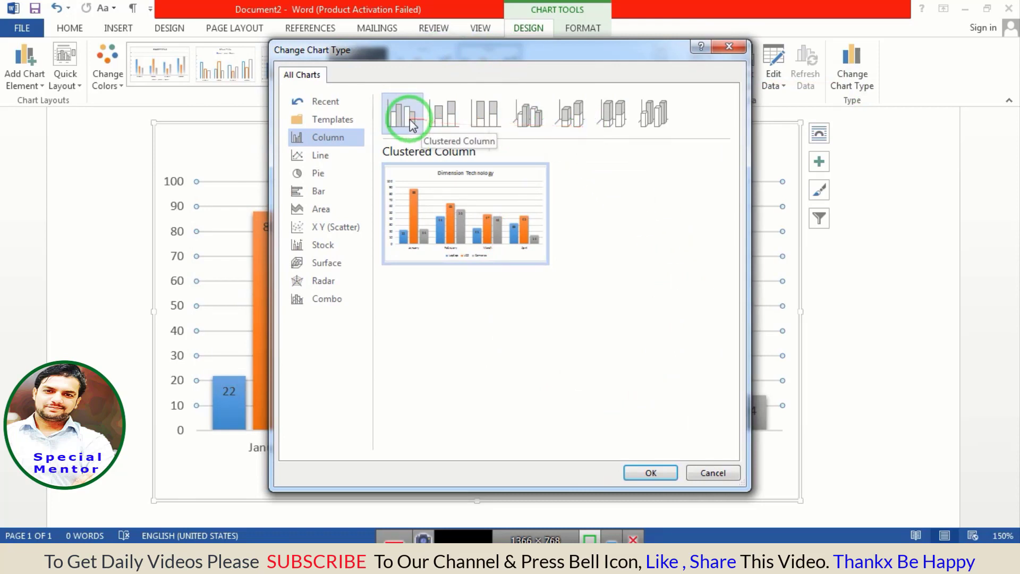
{"action": "left_click", "coordinate": [644, 121]}
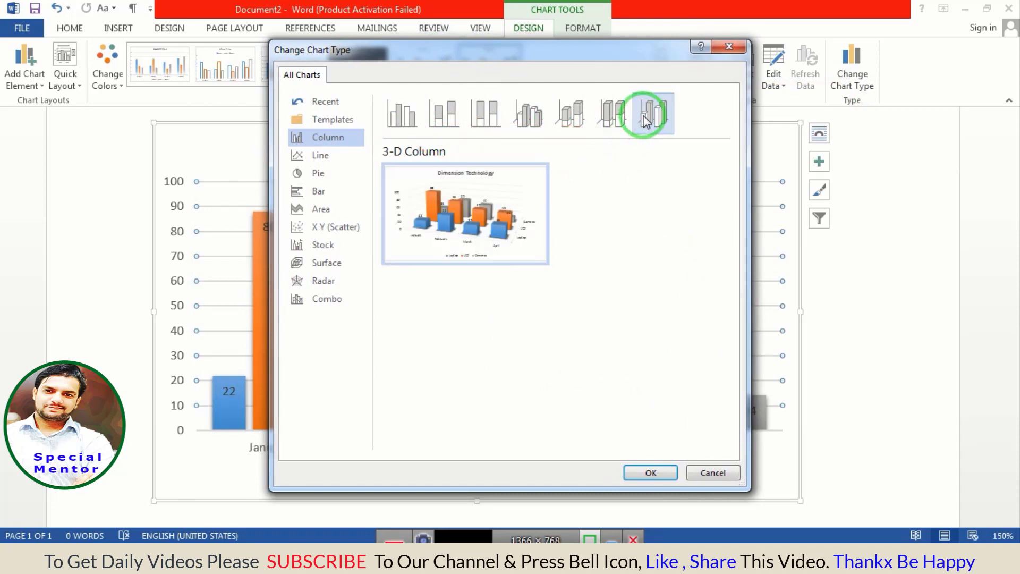
{"action": "left_click", "coordinate": [658, 472]}
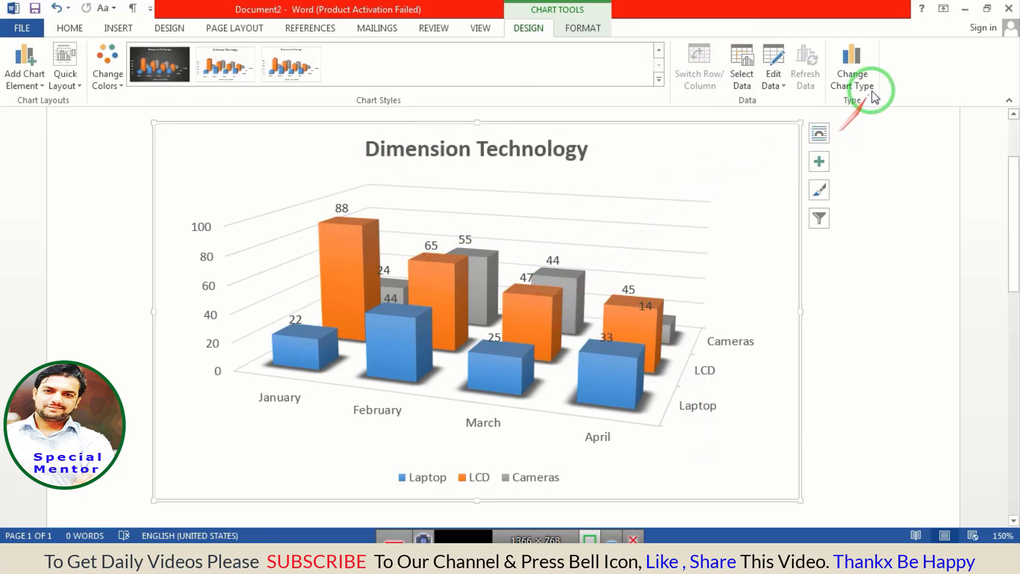
Change the chart type to 3-D Clustered Column, then select the orange LCD series
{"action": "left_click", "coordinate": [864, 71]}
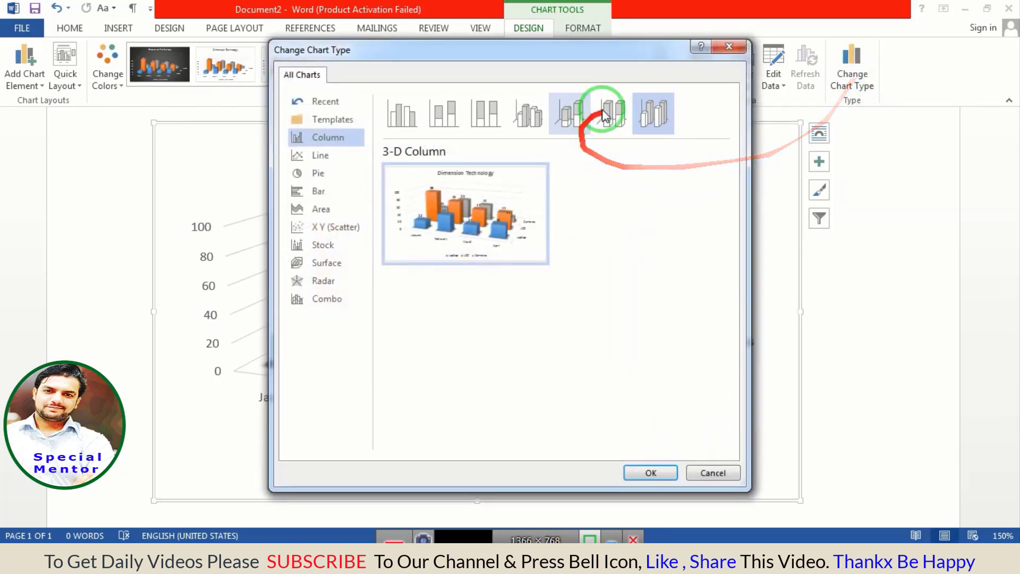
{"action": "left_click", "coordinate": [529, 113]}
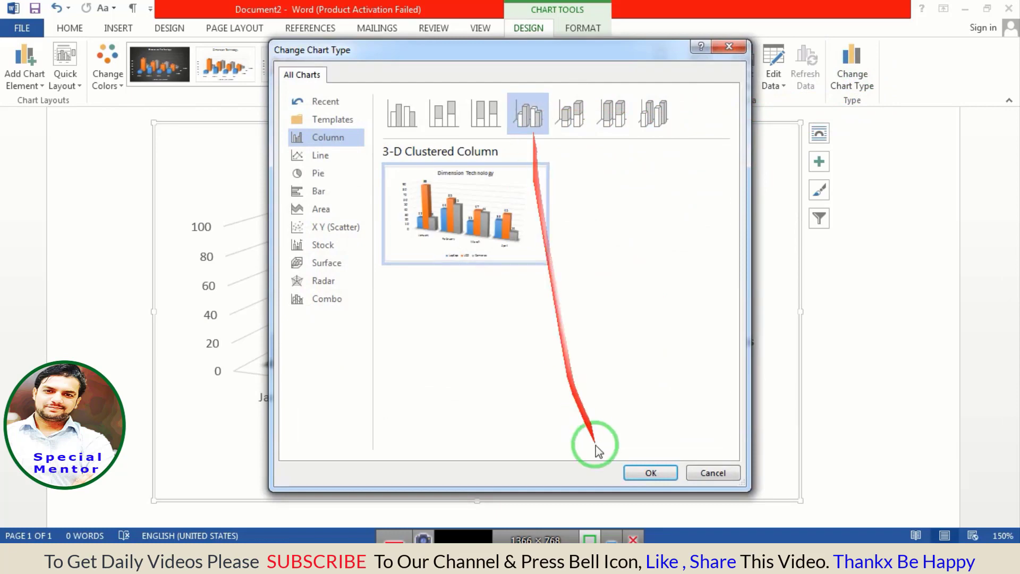
{"action": "left_click", "coordinate": [652, 473]}
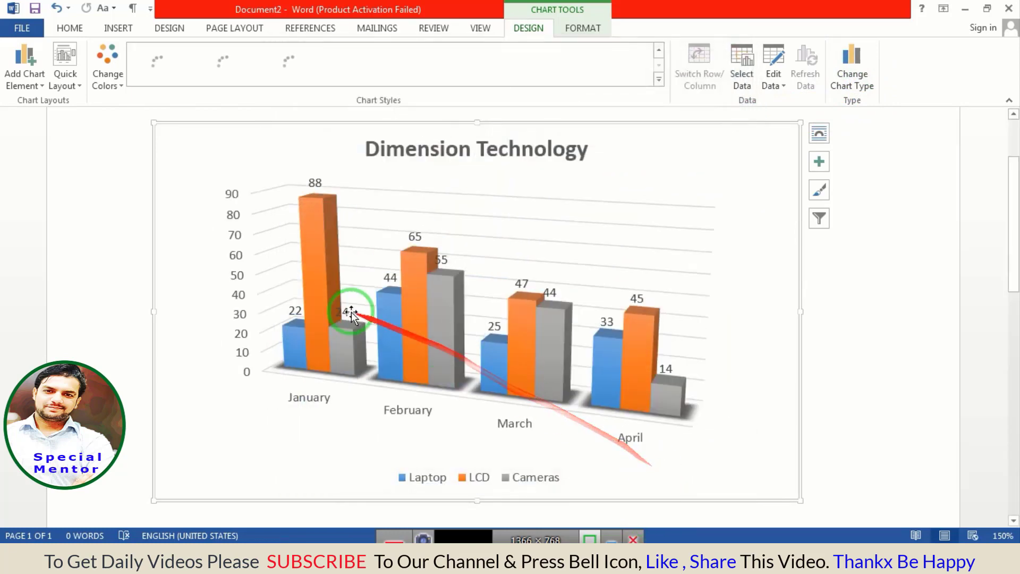
{"action": "mouse_move", "coordinate": [642, 351]}
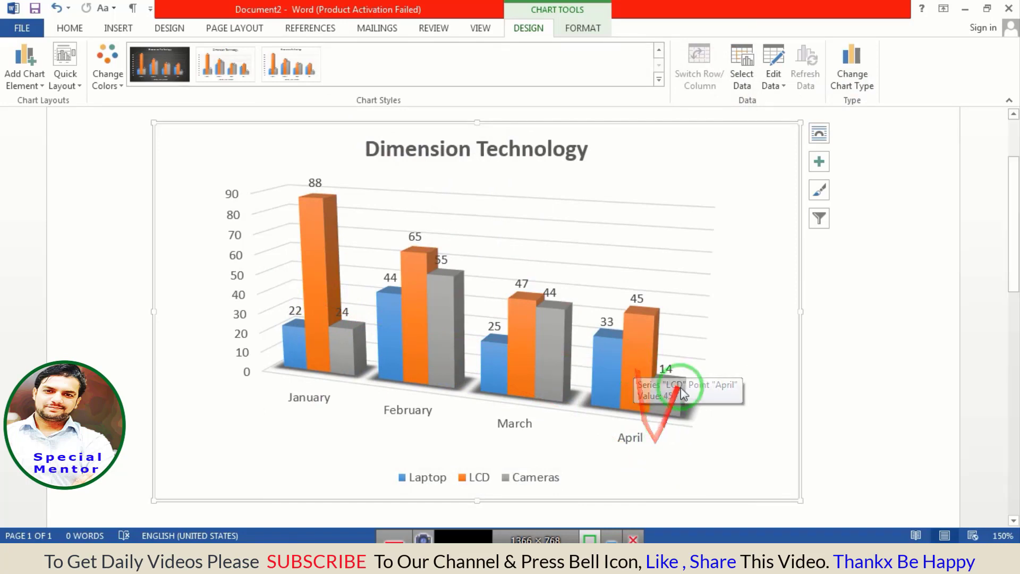
{"action": "left_click", "coordinate": [637, 347]}
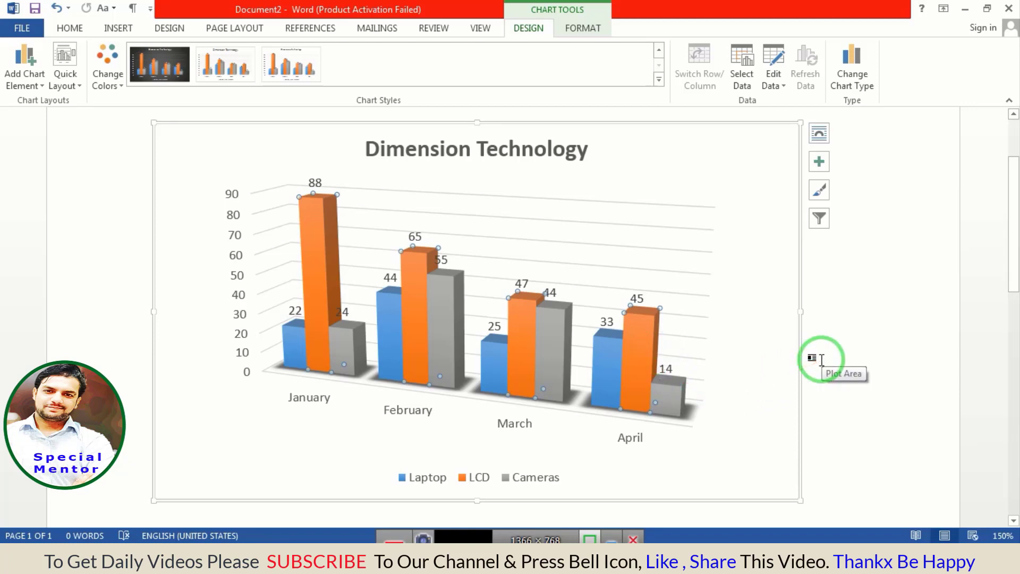
{"action": "left_click", "coordinate": [852, 58]}
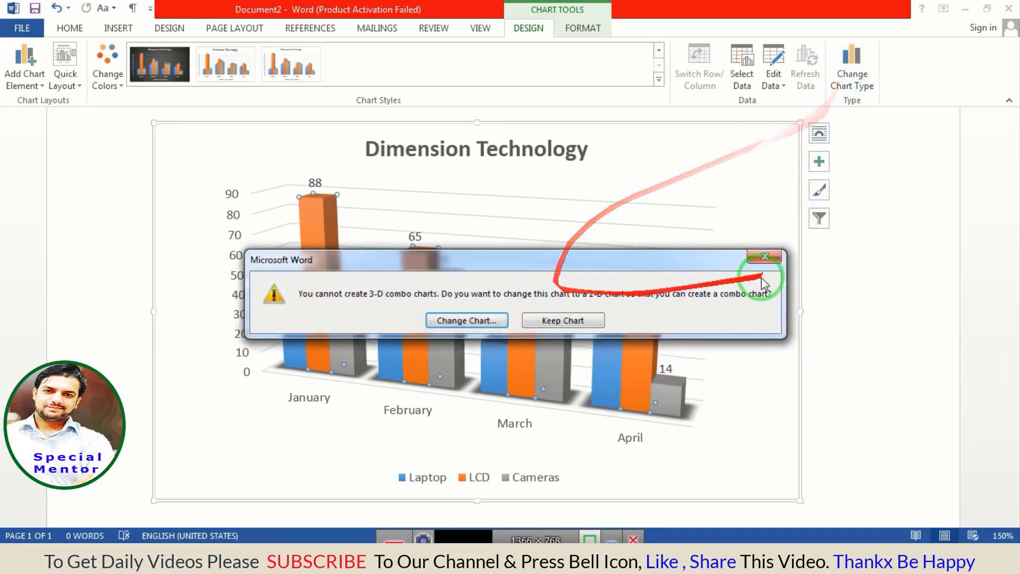
{"action": "left_click", "coordinate": [899, 278]}
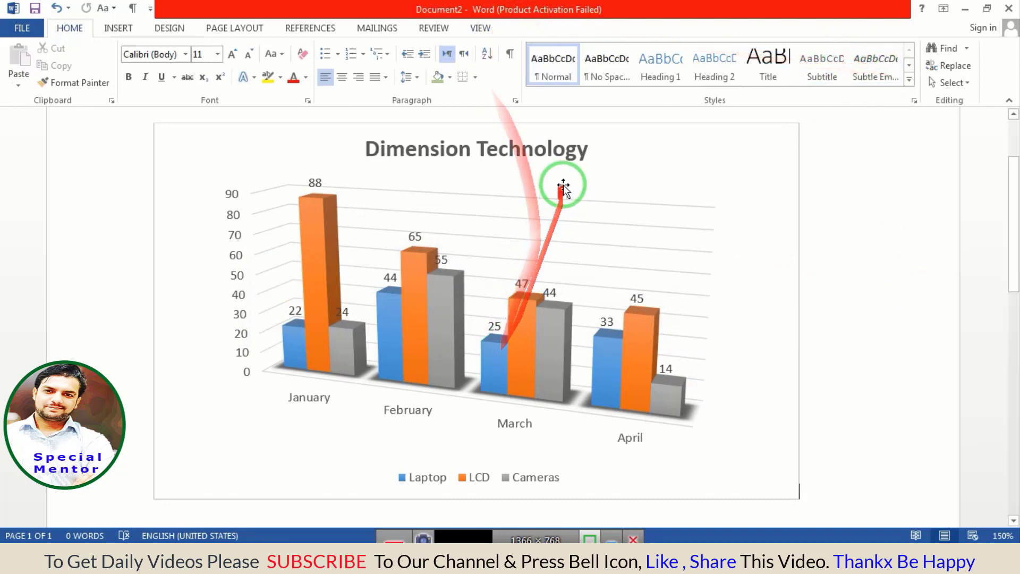
{"action": "left_click", "coordinate": [563, 188]}
{"action": "left_click", "coordinate": [852, 63]}
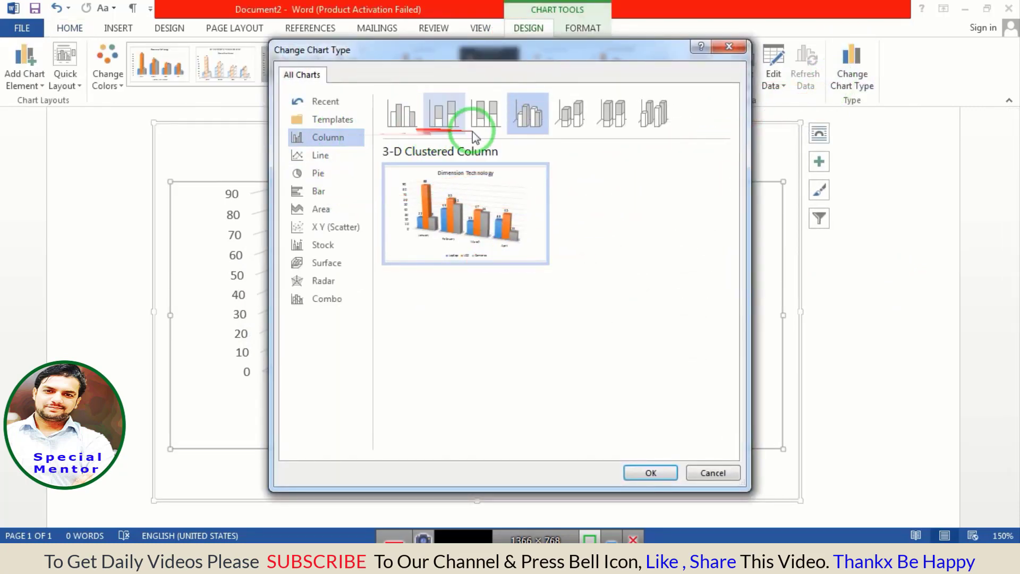
{"action": "left_click", "coordinate": [330, 155]}
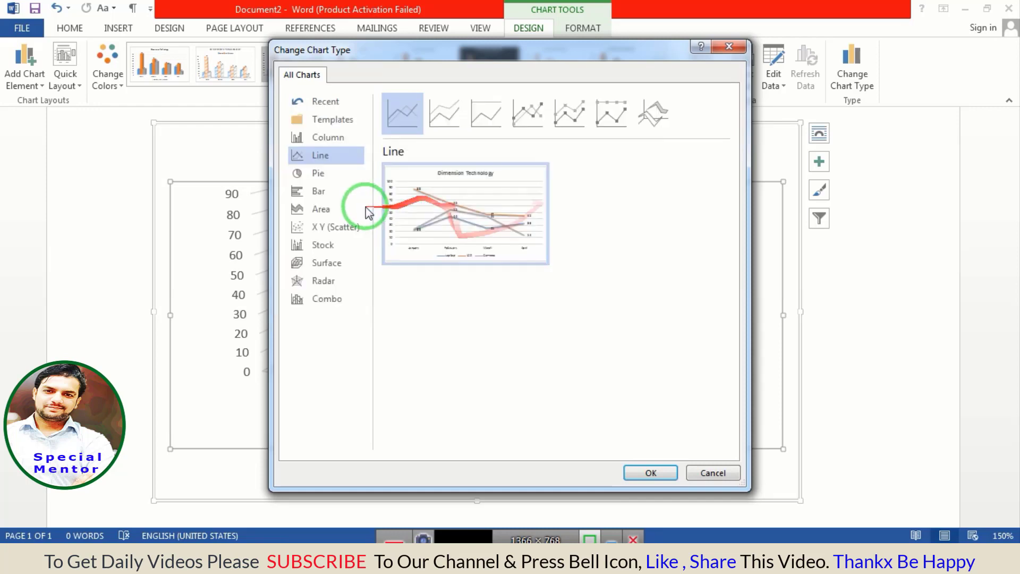
{"action": "left_click", "coordinate": [320, 178]}
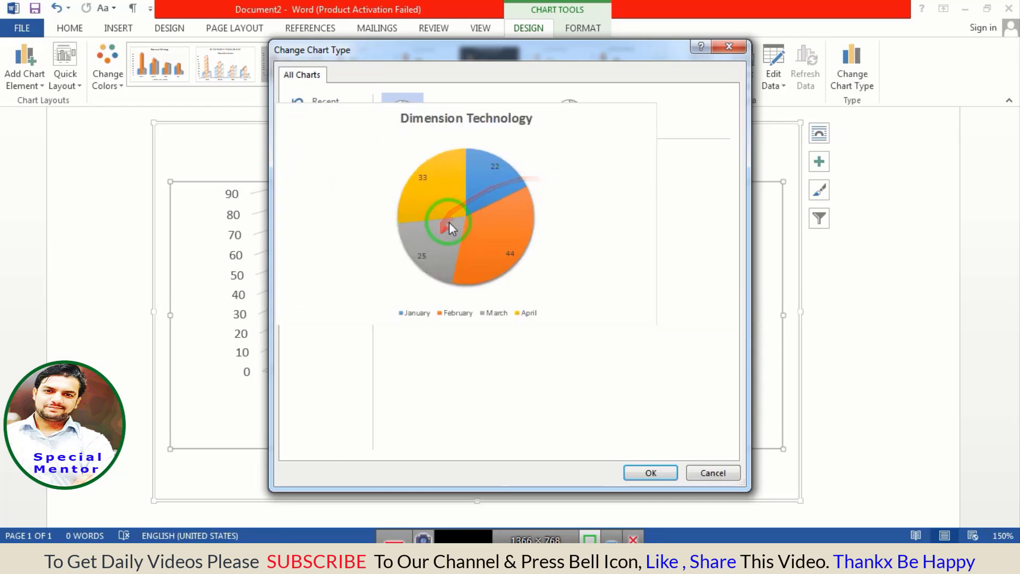
{"action": "left_click", "coordinate": [320, 192]}
{"action": "left_click", "coordinate": [321, 210]}
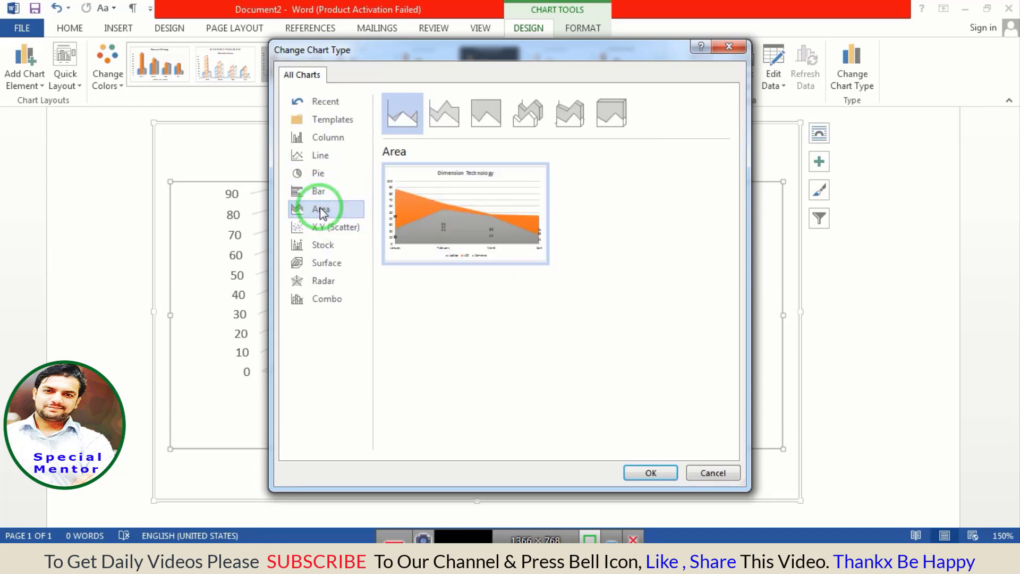
{"action": "left_click", "coordinate": [332, 248]}
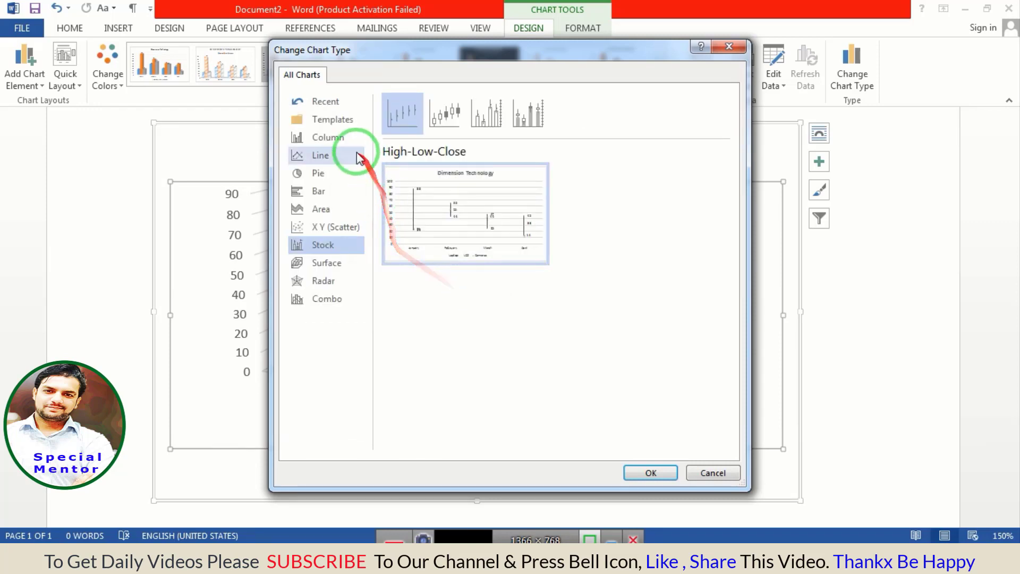
{"action": "left_click", "coordinate": [328, 137]}
{"action": "left_click", "coordinate": [612, 113]}
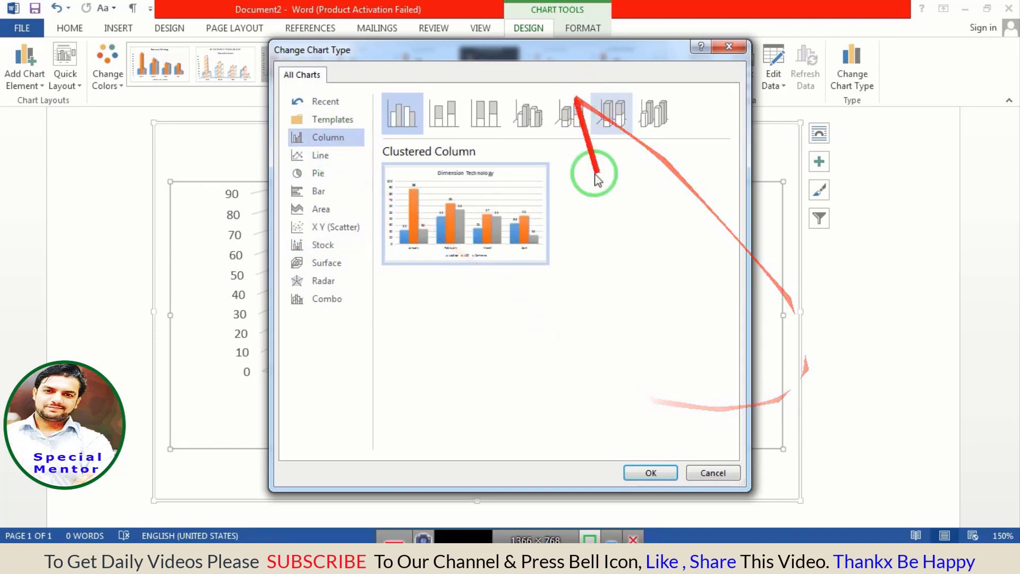
{"action": "left_click", "coordinate": [714, 470]}
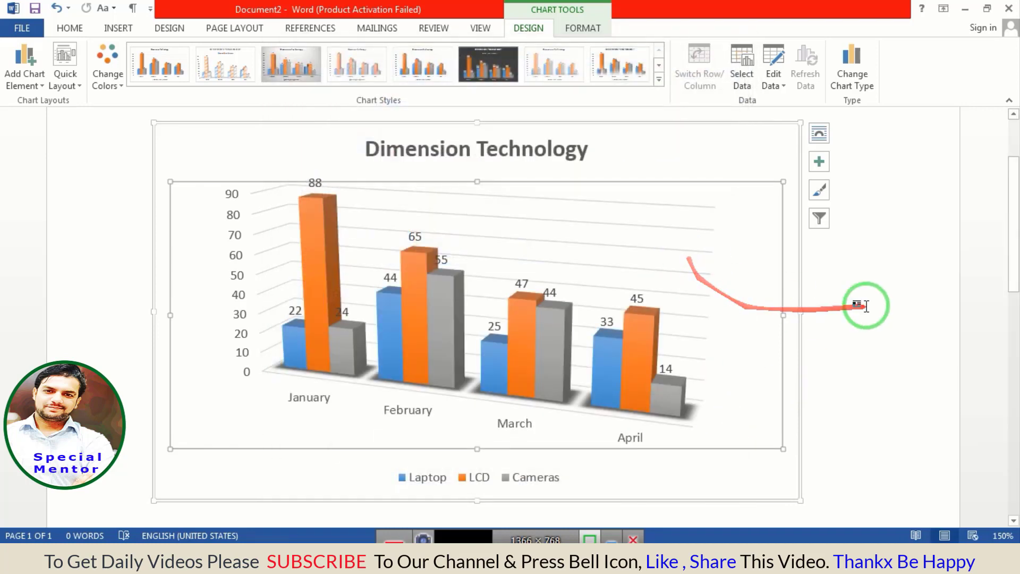
{"action": "left_click", "coordinate": [867, 306]}
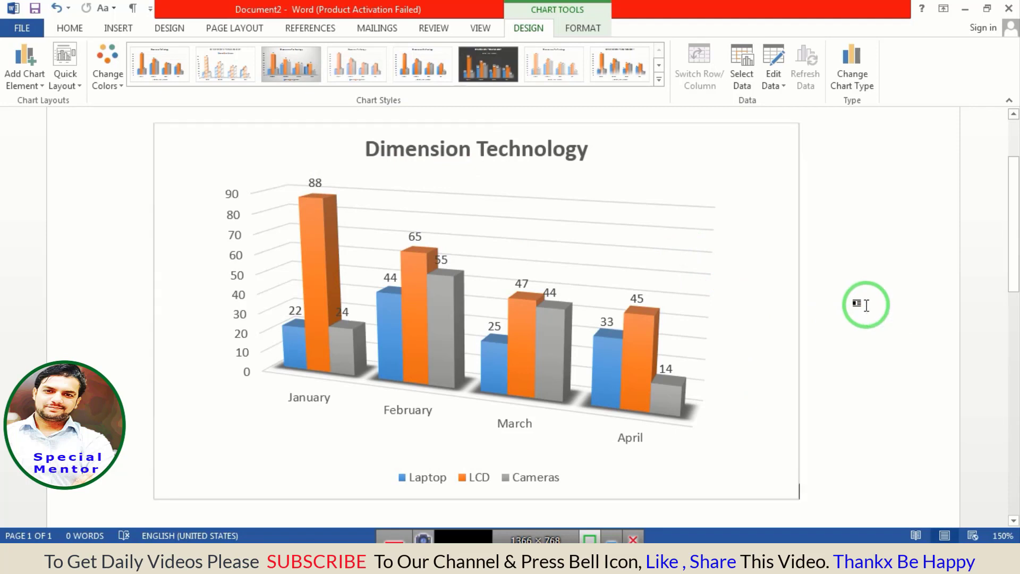